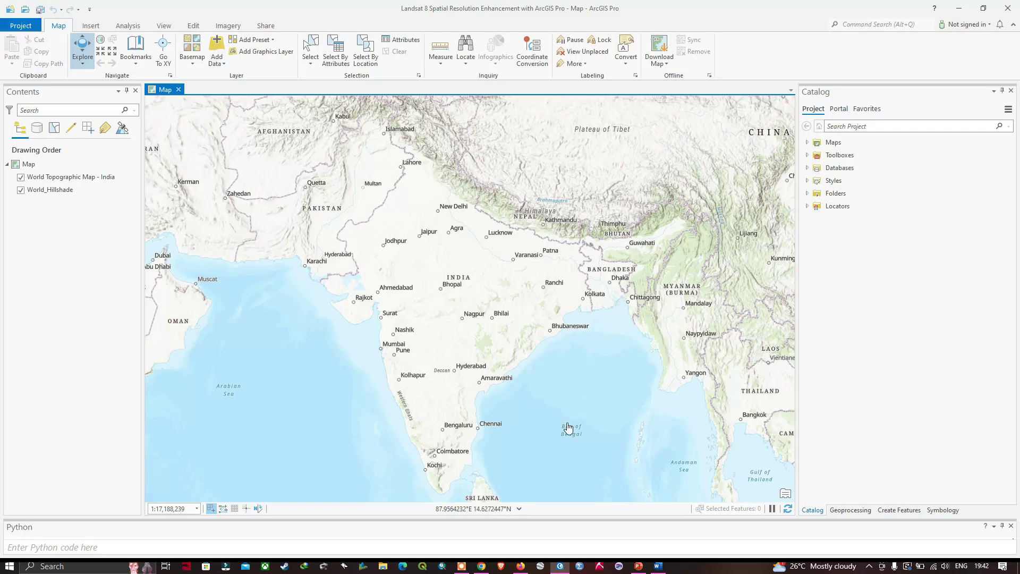
- Switch to File Explorer and examine the Landsat8 folder's archive, its extraction options and the extracted band files, and return to ArcGIS Pro
{"action": "left_click", "coordinate": [481, 566]}
{"action": "left_click", "coordinate": [383, 566]}
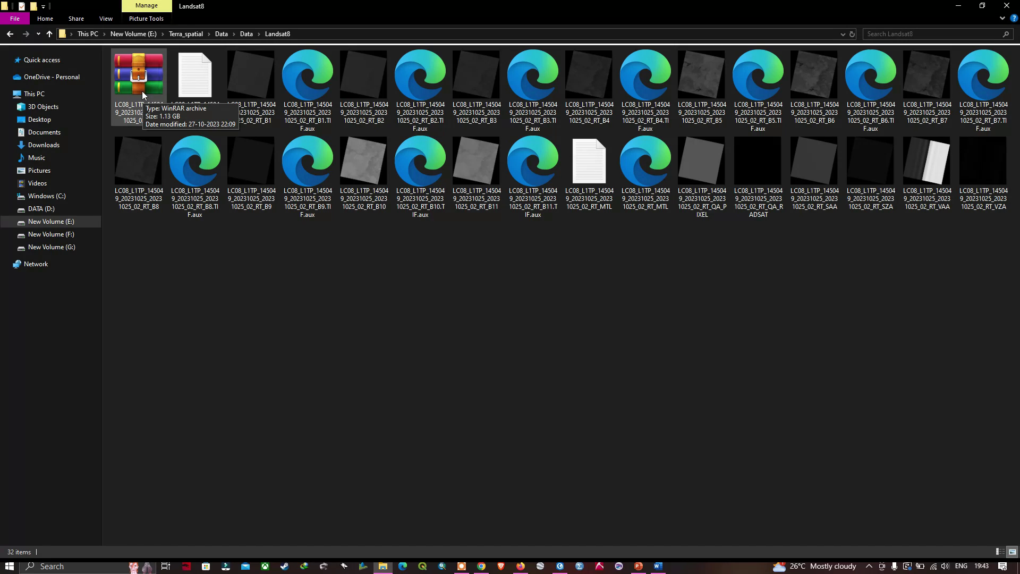
{"action": "double_click", "coordinate": [148, 81]}
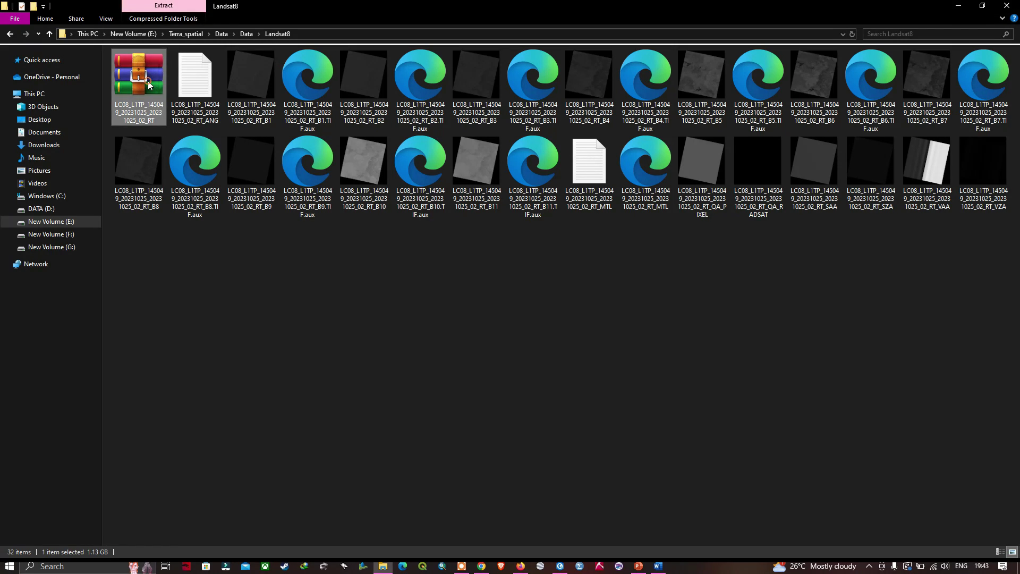
{"action": "right_click", "coordinate": [148, 81]}
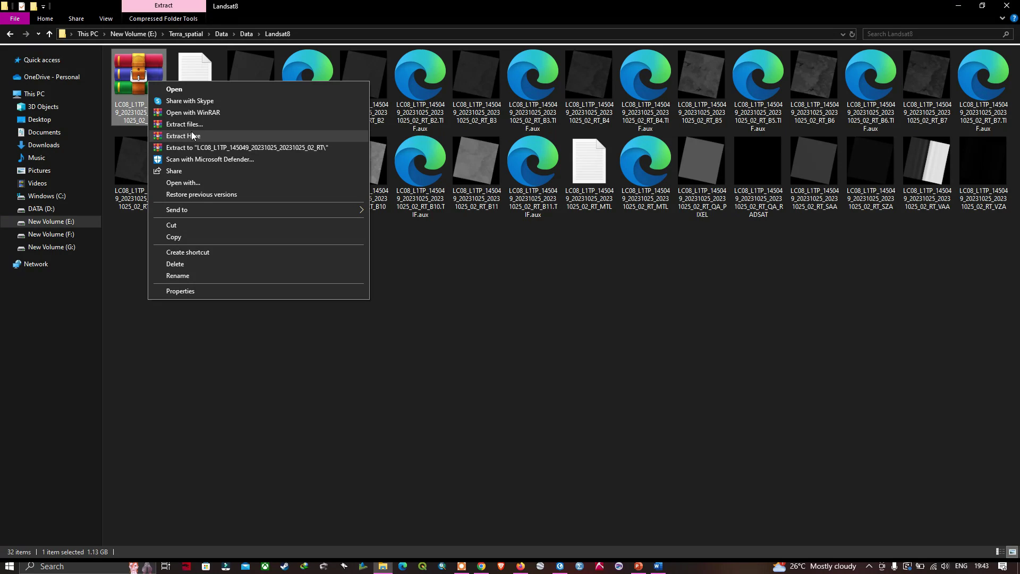
{"action": "left_click", "coordinate": [581, 298]}
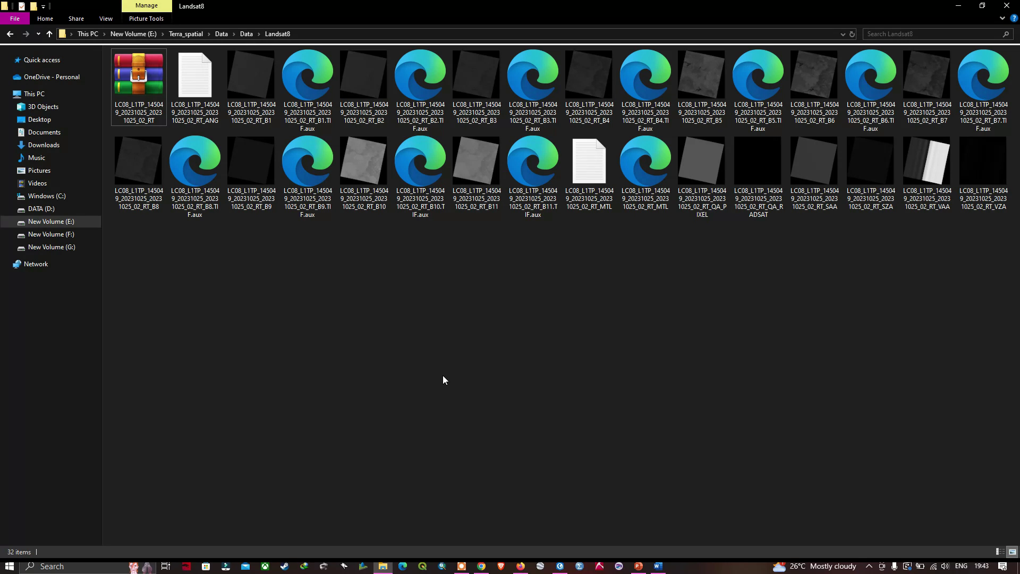
{"action": "left_click", "coordinate": [560, 561]}
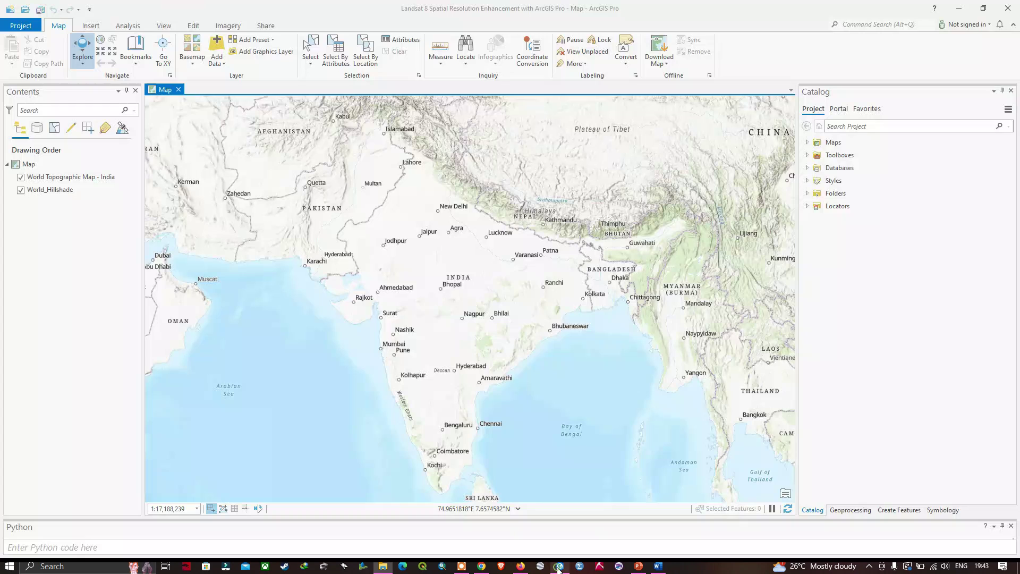
- Add a folder connection to the Landsat8 folder in E:\Terra_spatial\Data\Data
{"action": "left_click_drag", "start_coordinate": [797, 234], "coordinate": [828, 234]}
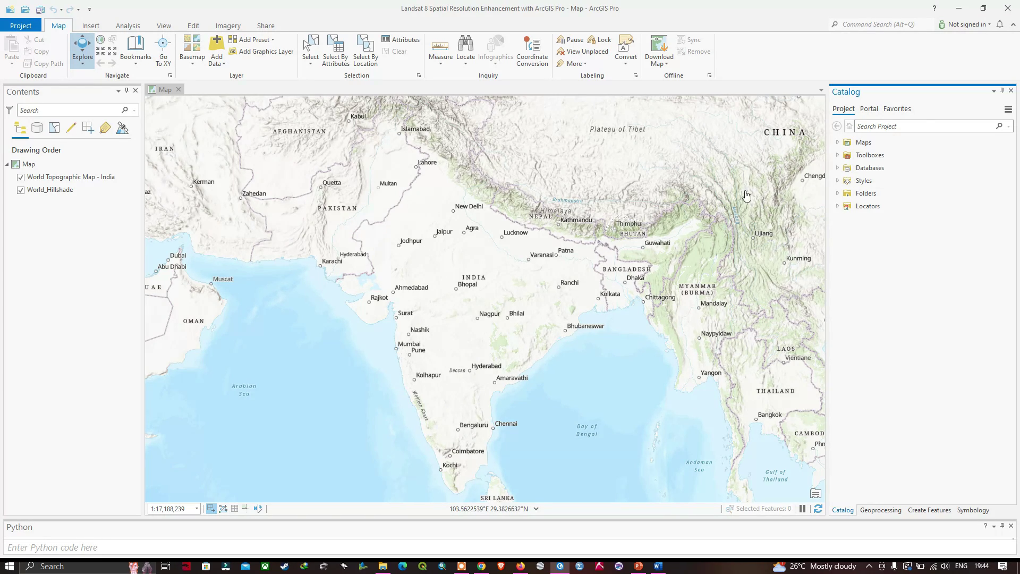
{"action": "left_click", "coordinate": [164, 27]}
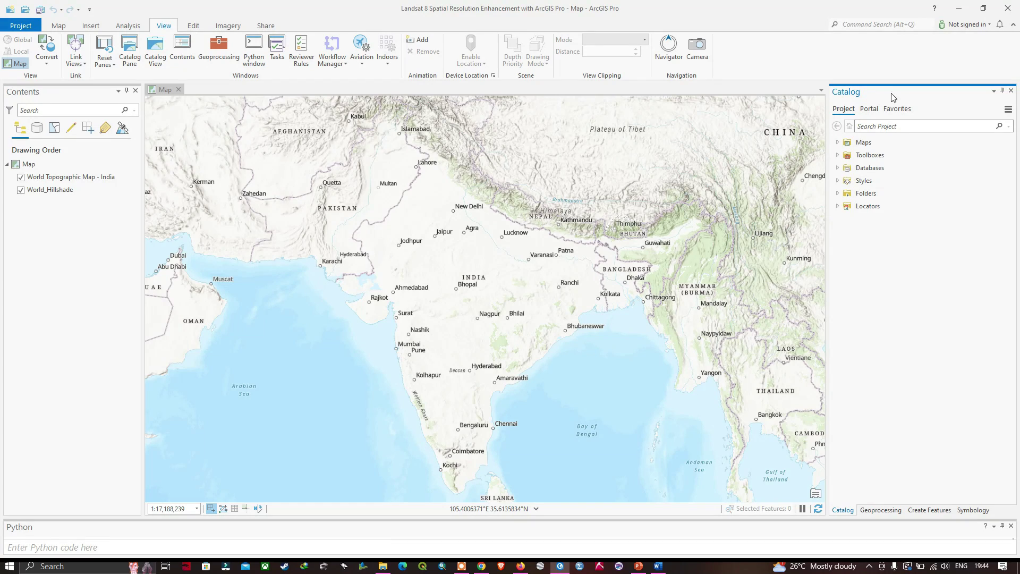
{"action": "left_click", "coordinate": [838, 194]}
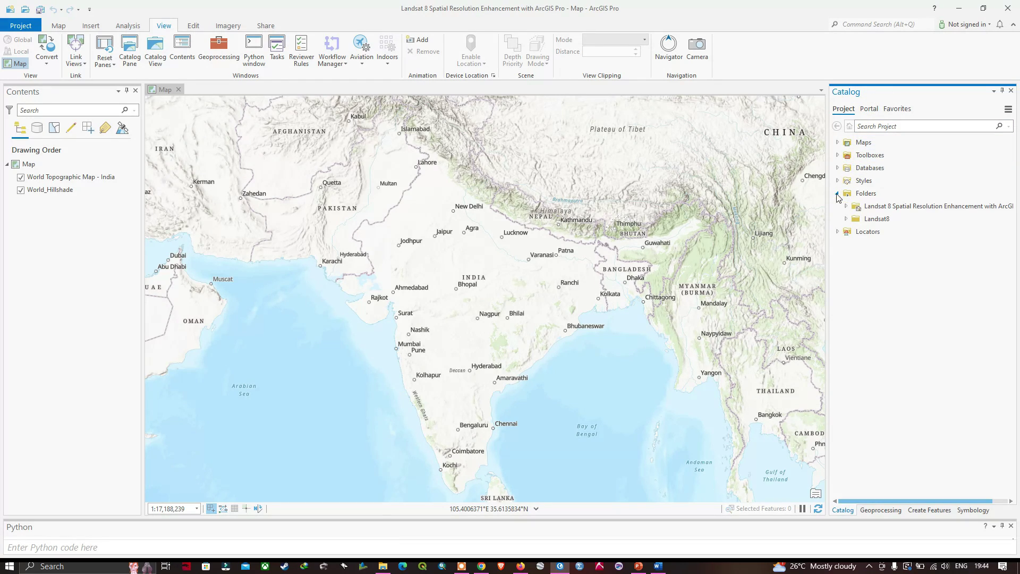
{"action": "right_click", "coordinate": [870, 197]}
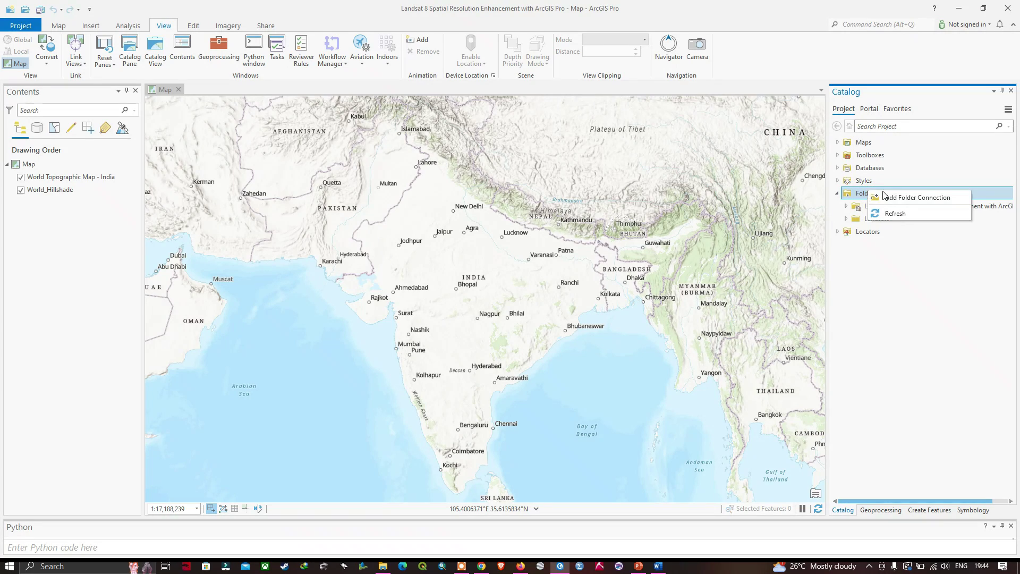
{"action": "left_click", "coordinate": [918, 197]}
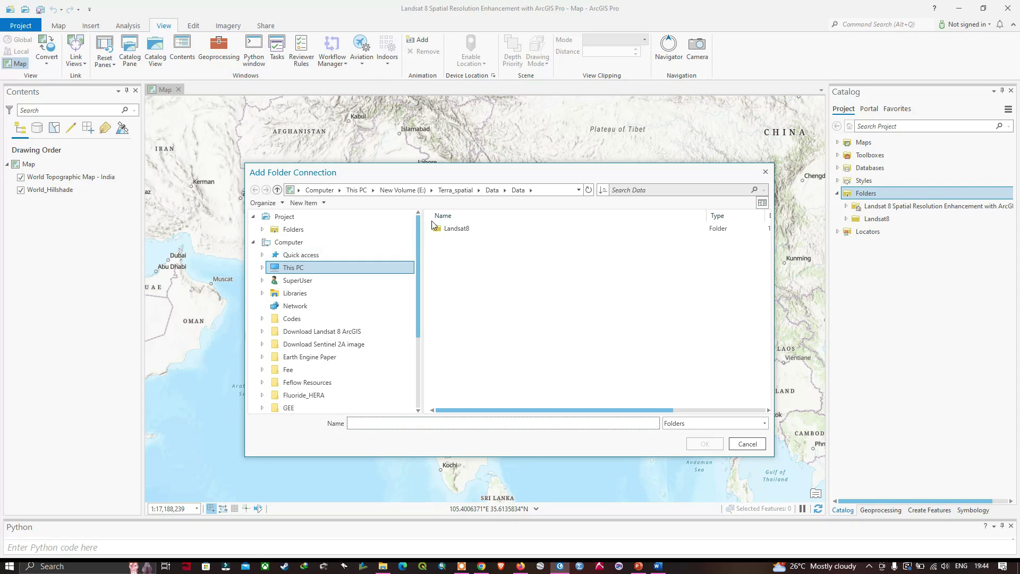
{"action": "left_click", "coordinate": [455, 232]}
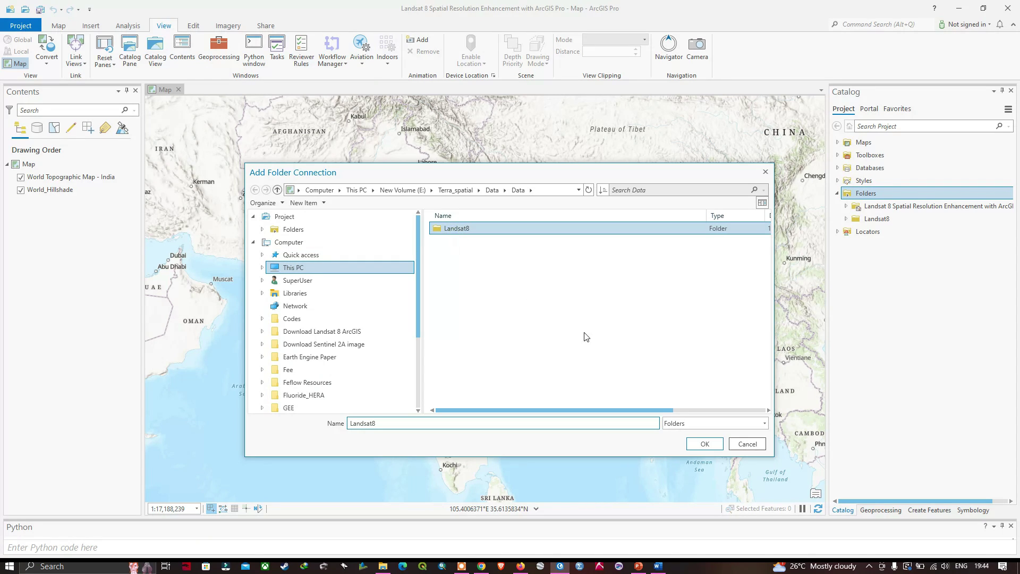
{"action": "left_click", "coordinate": [697, 449]}
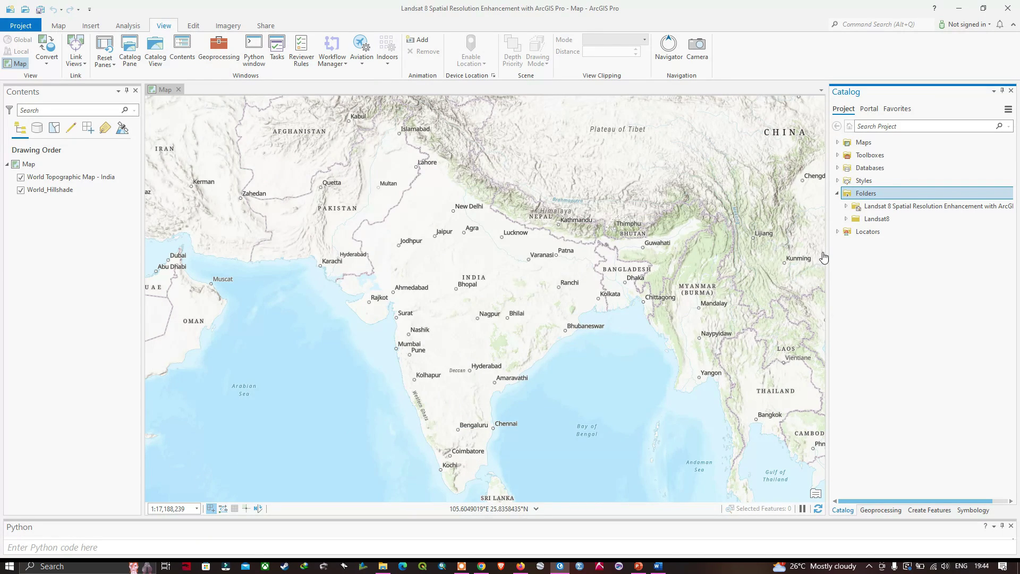
- List the contents of the connected Landsat8 folder and widen the Catalog pane to fit the full file names
{"action": "left_click", "coordinate": [892, 221]}
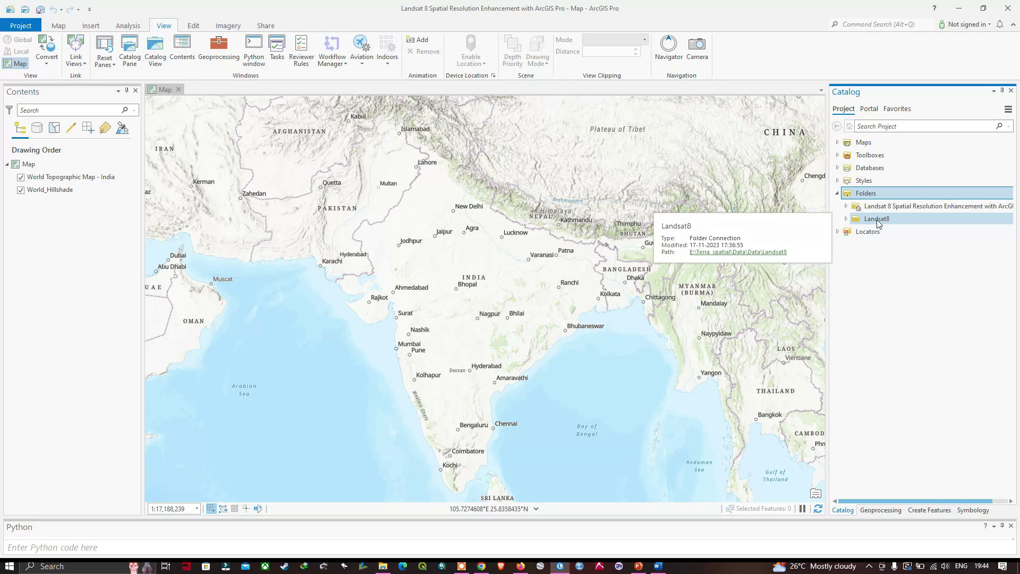
{"action": "left_click", "coordinate": [846, 219]}
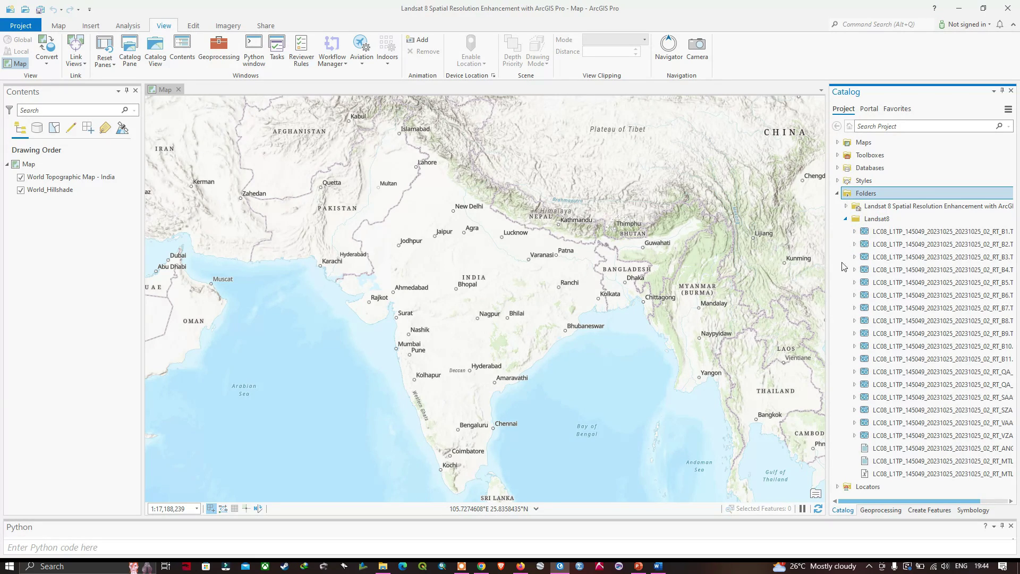
{"action": "left_click_drag", "start_coordinate": [827, 286], "coordinate": [774, 285]}
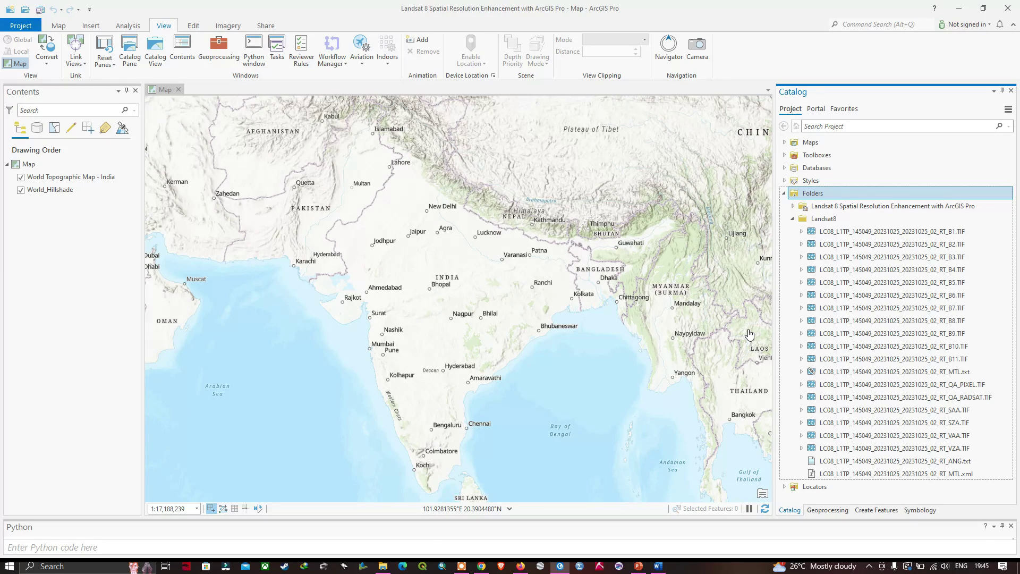
- Check the Landsat-8 band table in Word, and add the band rasters B1 to B7 to the current map in ArcGIS Pro
{"action": "left_click", "coordinate": [658, 566]}
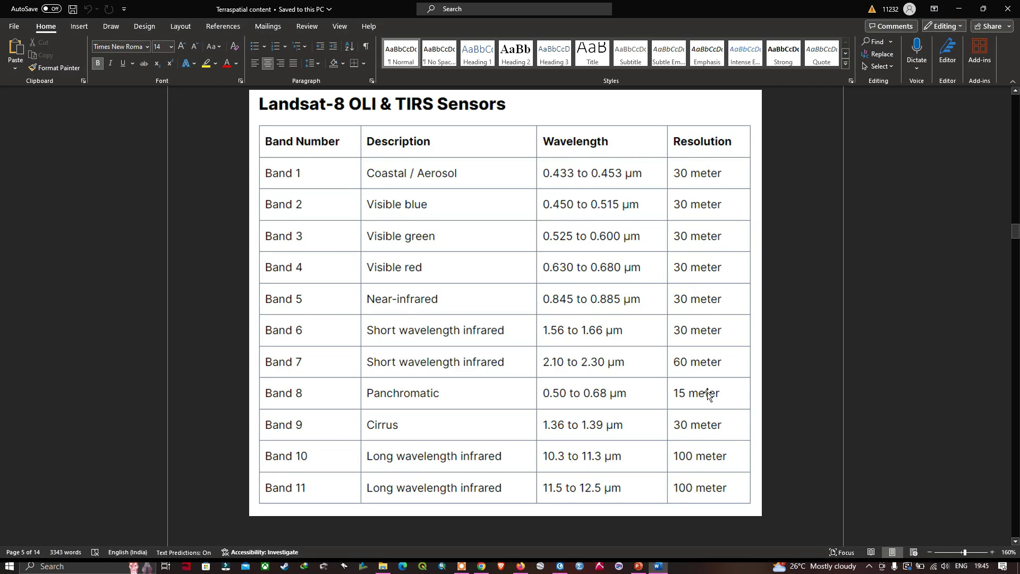
{"action": "left_click", "coordinate": [559, 566]}
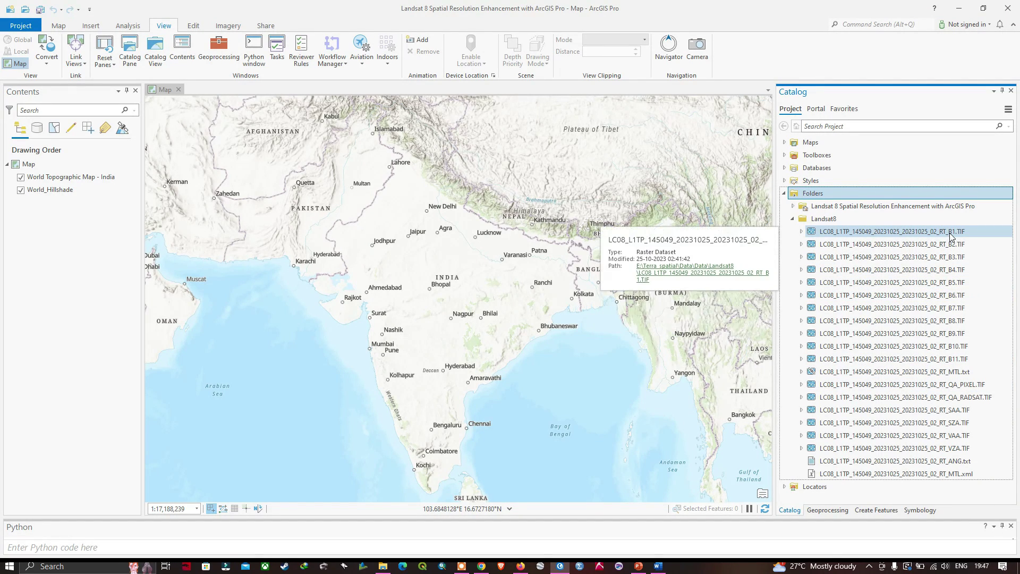
{"action": "left_click", "coordinate": [953, 307]}
{"action": "left_click", "coordinate": [952, 295], "text": "ctrl"}
{"action": "left_click", "coordinate": [952, 282], "text": "ctrl"}
{"action": "left_click", "coordinate": [953, 269], "text": "ctrl"}
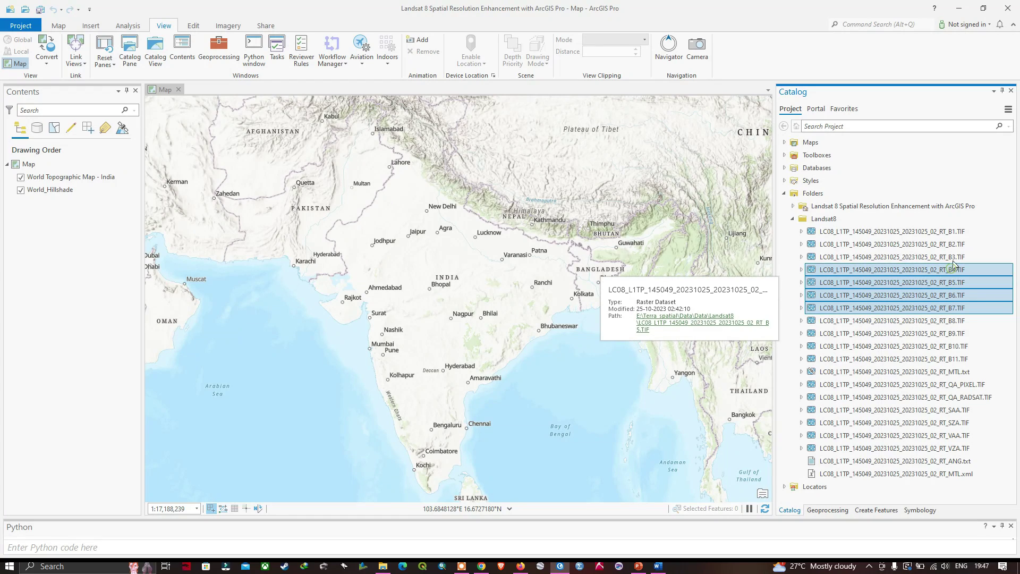
{"action": "left_click", "coordinate": [952, 257], "text": "ctrl"}
{"action": "left_click", "coordinate": [953, 245], "text": "ctrl"}
{"action": "left_click", "coordinate": [952, 231], "text": "ctrl"}
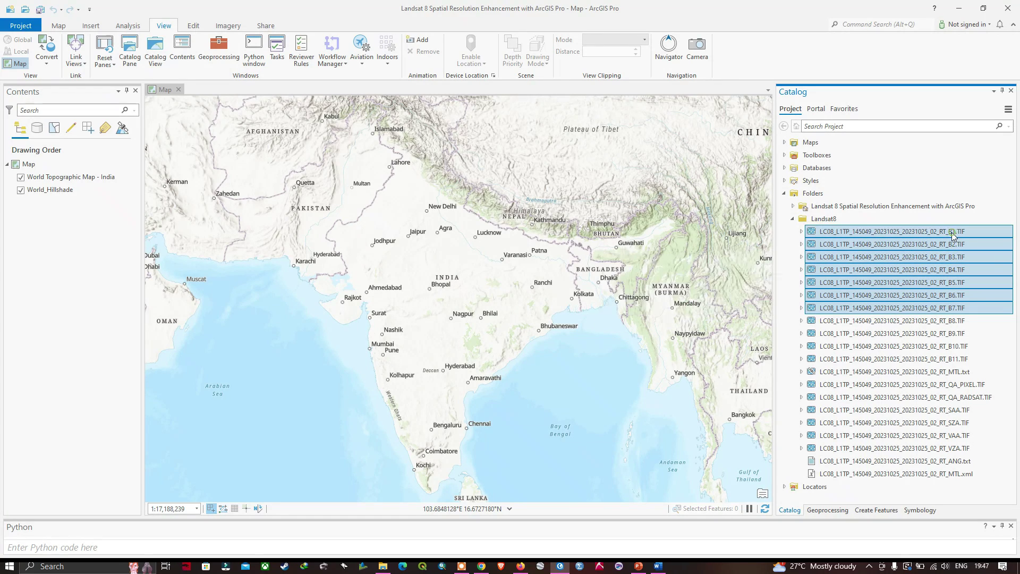
{"action": "right_click", "coordinate": [919, 232]}
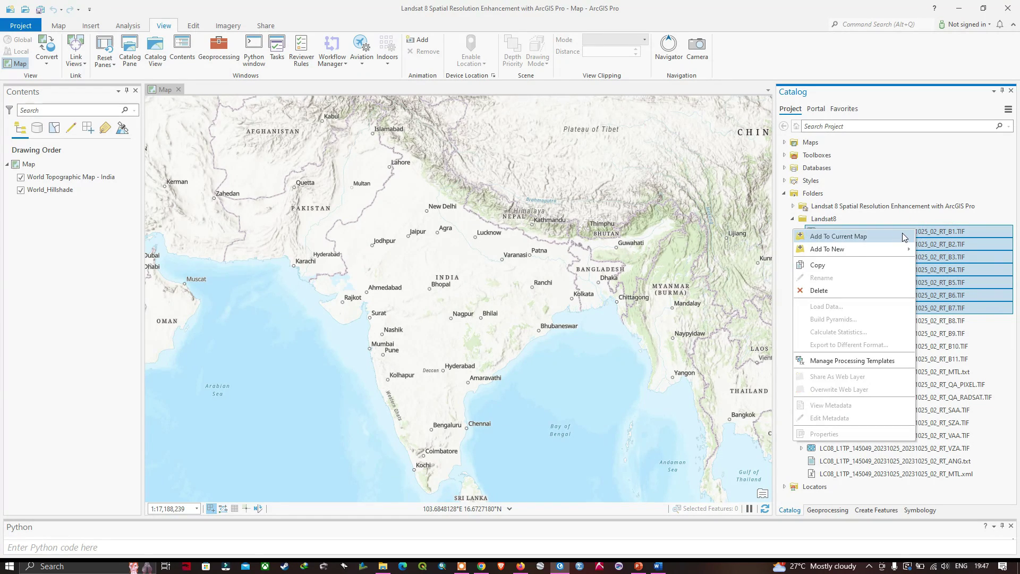
{"action": "left_click", "coordinate": [853, 237]}
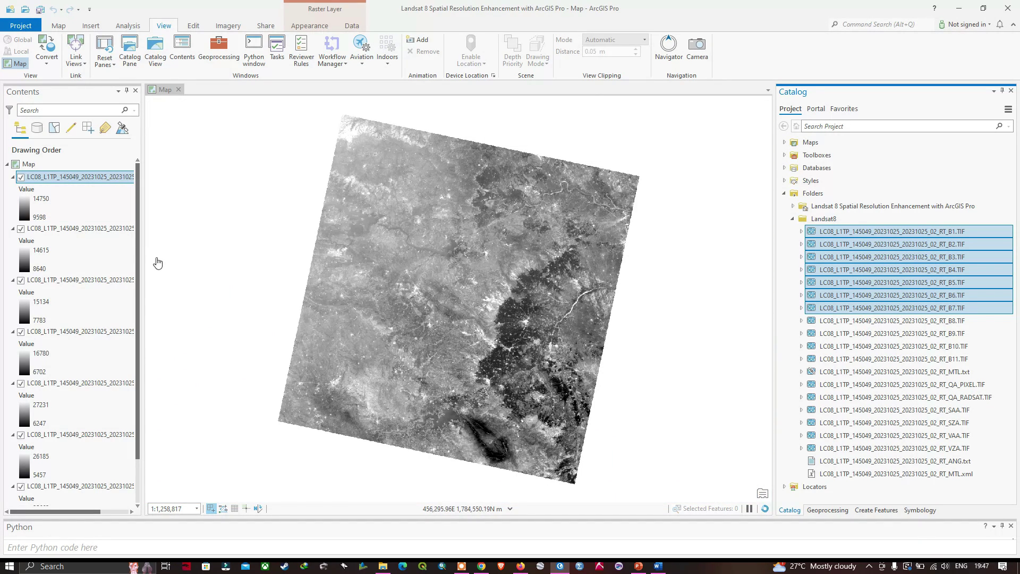
- Widen the Contents pane and collapse the legends of the B1 to B7 raster layers
{"action": "left_click_drag", "start_coordinate": [179, 253], "coordinate": [220, 256]}
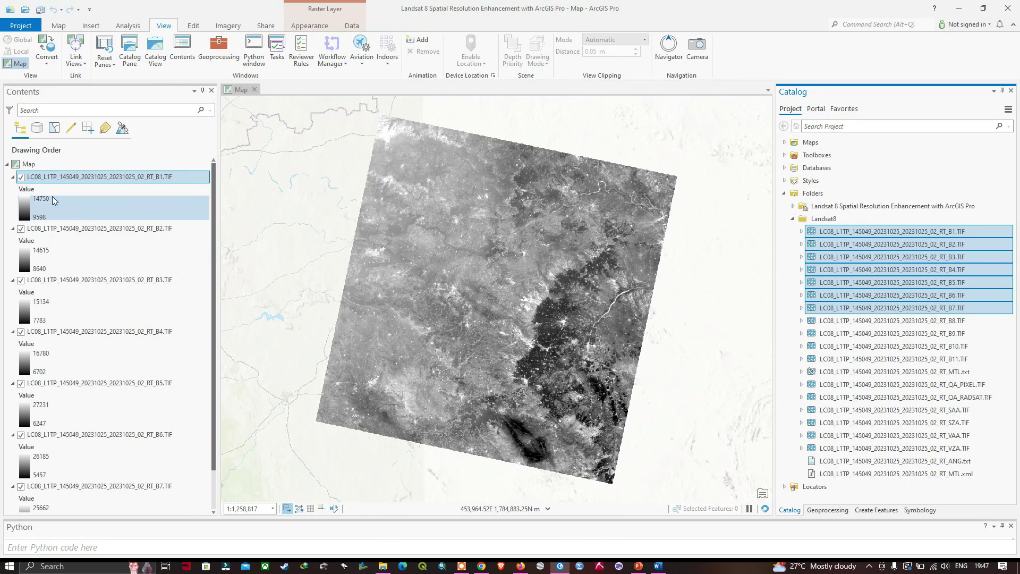
{"action": "left_click", "coordinate": [11, 181]}
{"action": "left_click", "coordinate": [12, 177]}
{"action": "left_click", "coordinate": [13, 190]}
{"action": "left_click", "coordinate": [13, 202]}
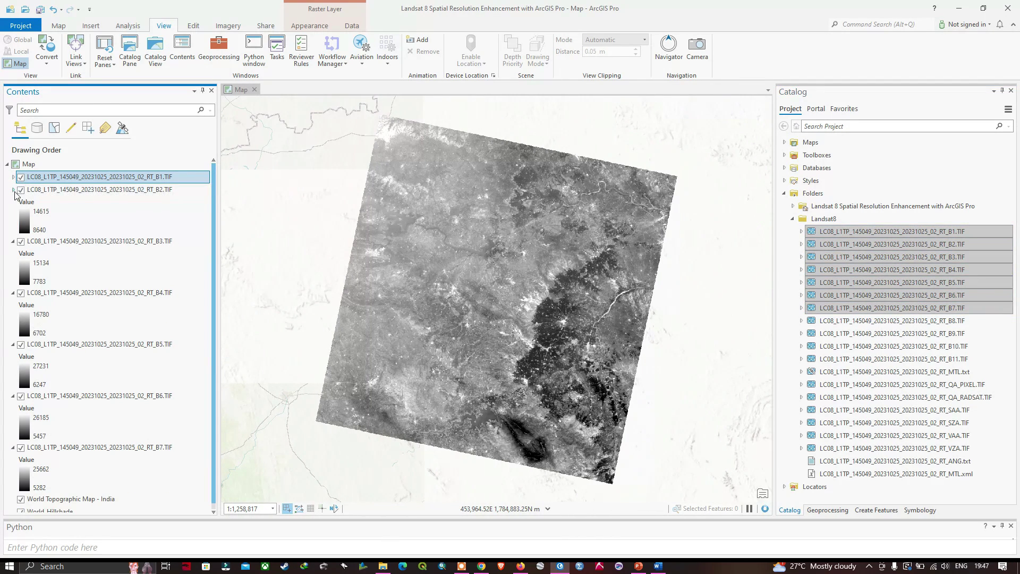
{"action": "left_click", "coordinate": [13, 215]}
{"action": "left_click", "coordinate": [13, 228]}
{"action": "left_click", "coordinate": [13, 240]}
{"action": "left_click", "coordinate": [16, 255]}
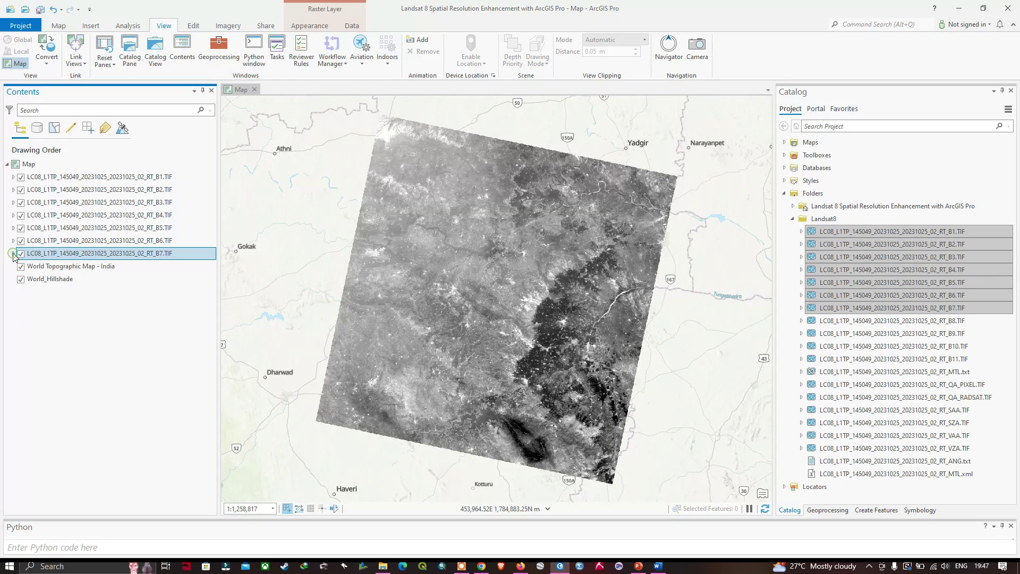
{"action": "left_click", "coordinate": [13, 254]}
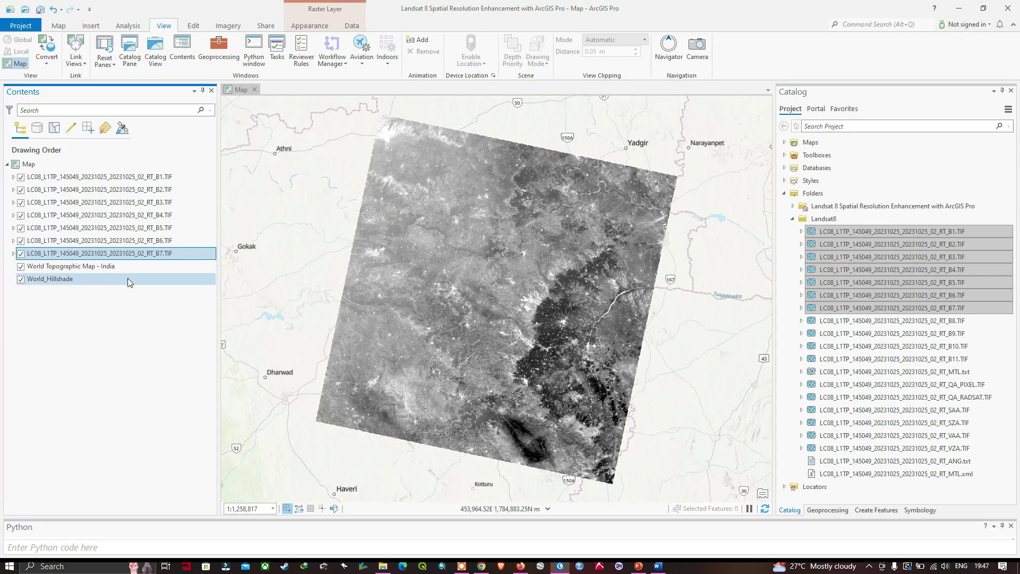
- Check the panchromatic band's resolution in the Word table, and add the B8 raster to the current map in ArcGIS Pro
{"action": "left_click", "coordinate": [897, 321]}
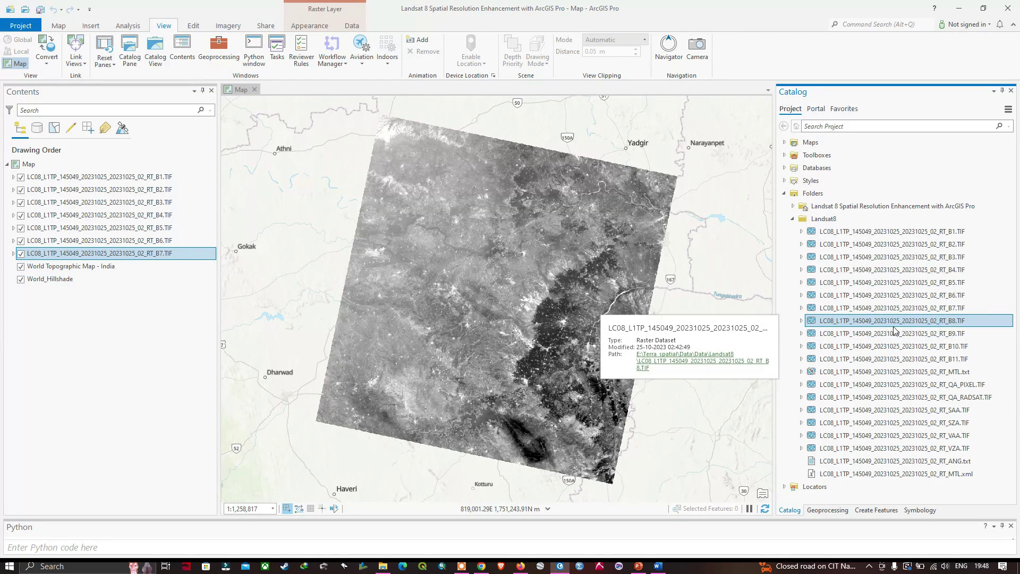
{"action": "left_click", "coordinate": [658, 565]}
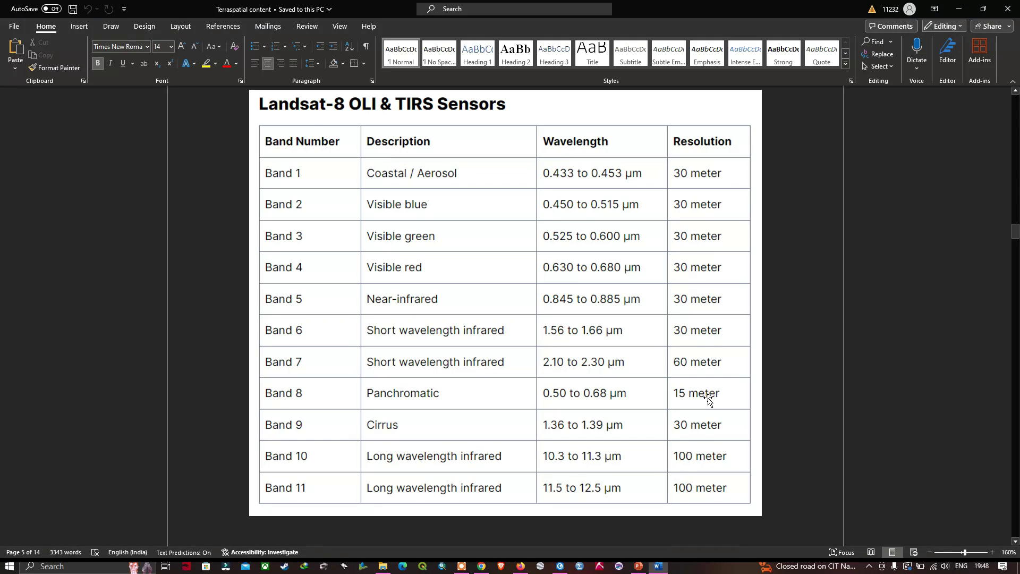
{"action": "left_click", "coordinate": [560, 565]}
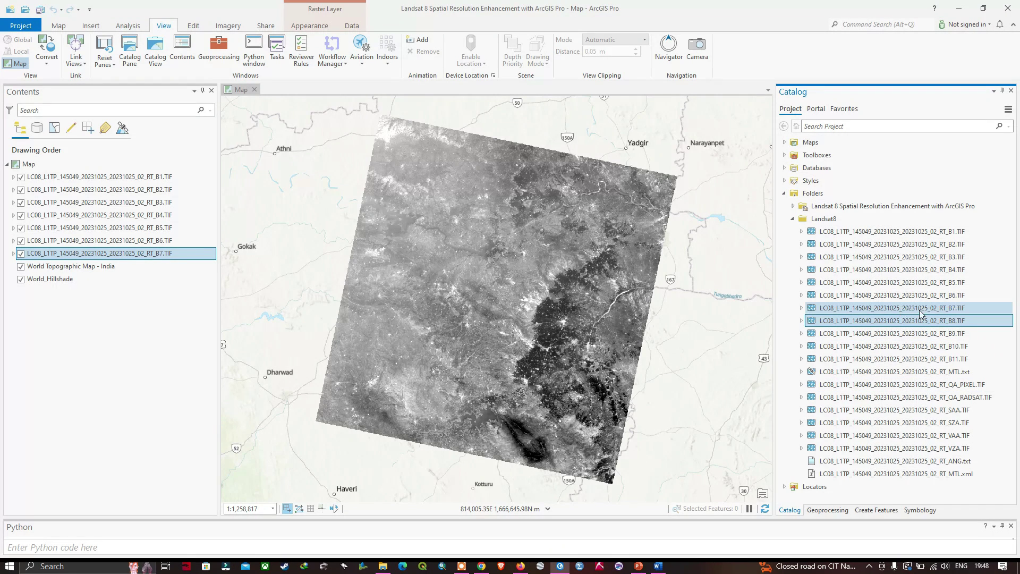
{"action": "right_click", "coordinate": [946, 322]}
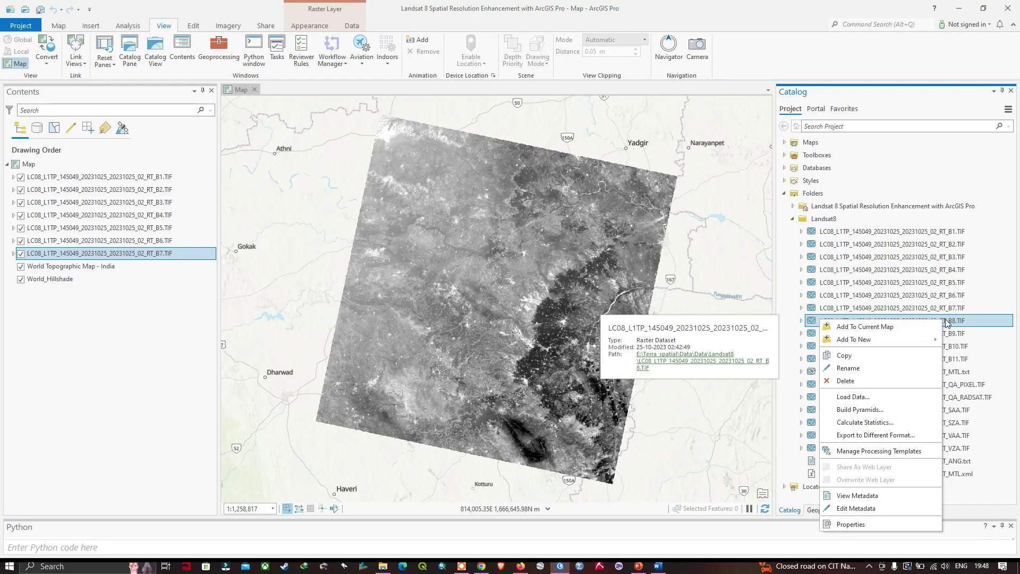
{"action": "left_click", "coordinate": [879, 327]}
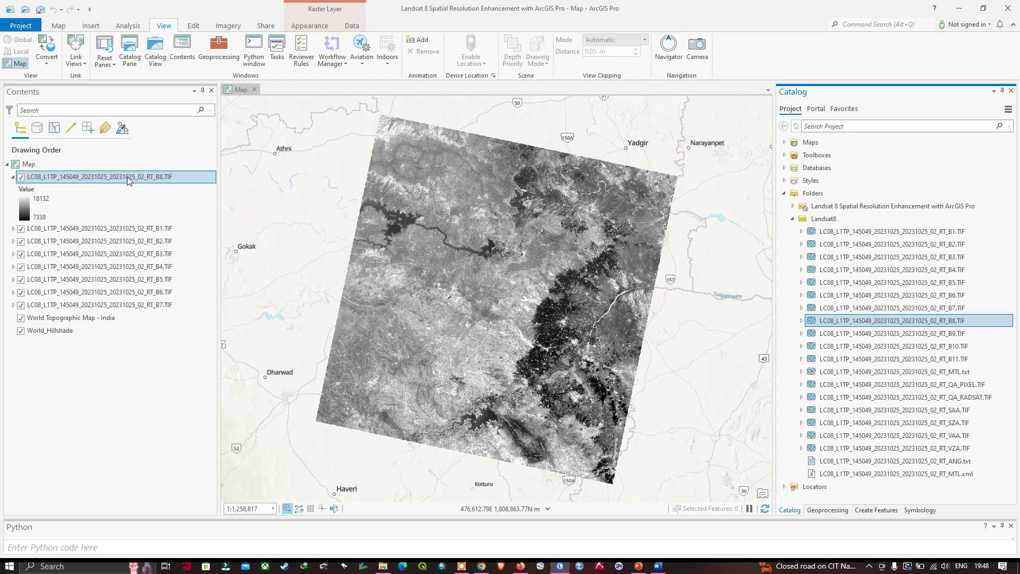
- Examine the cell size of the B8 layer in its source raster information and close the layer properties
{"action": "left_click", "coordinate": [128, 178]}
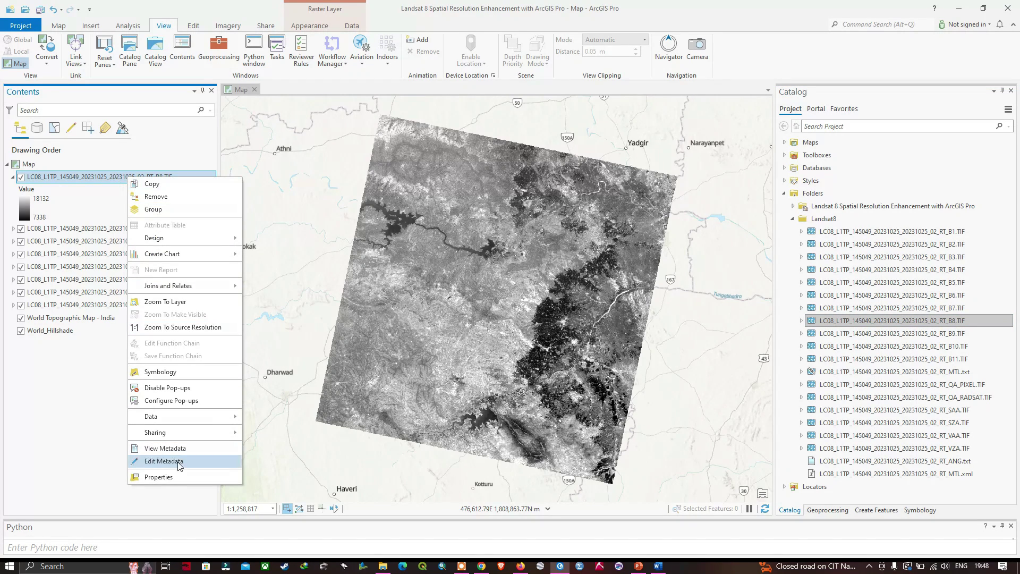
{"action": "left_click", "coordinate": [165, 476]}
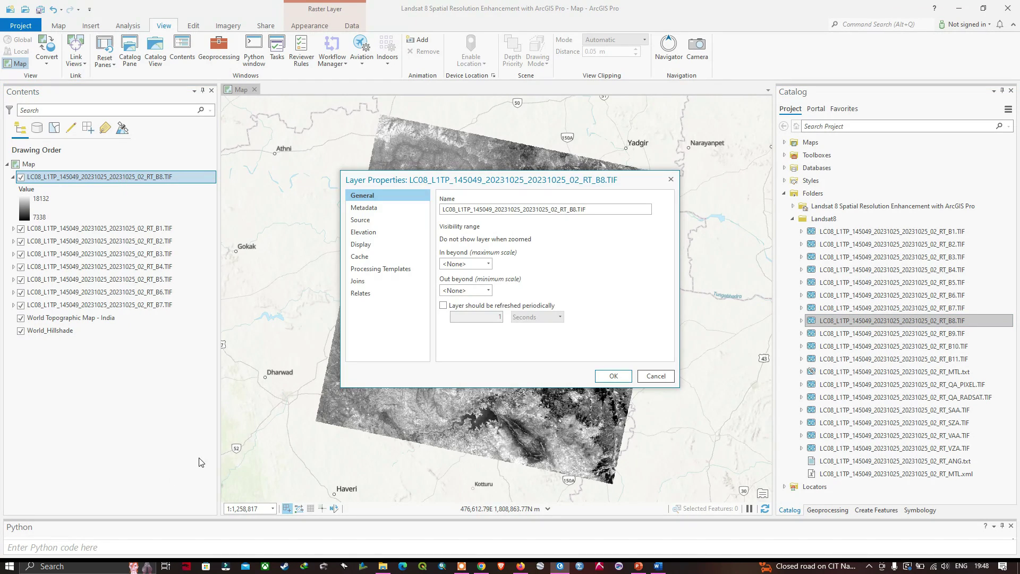
{"action": "left_click", "coordinate": [365, 224]}
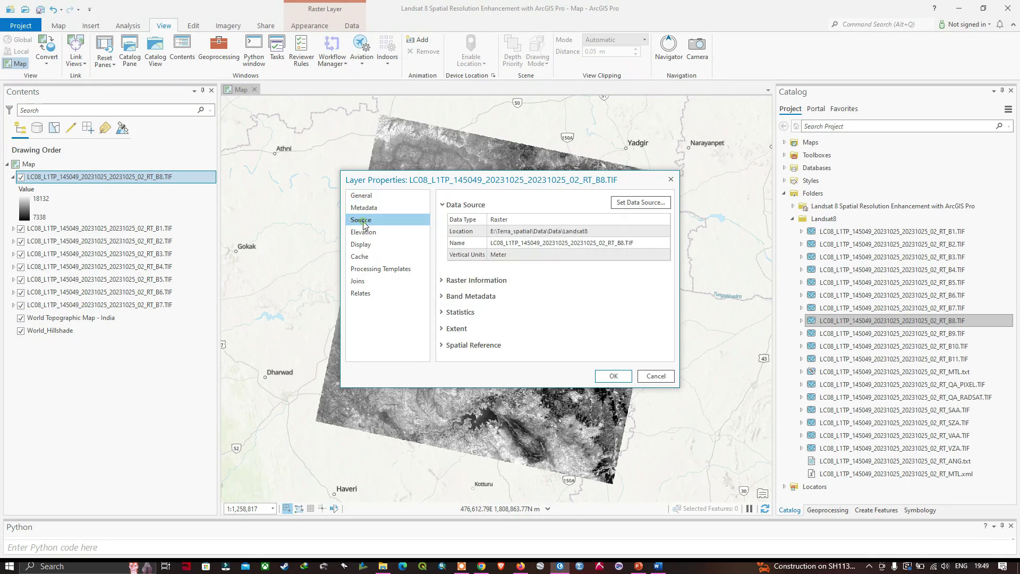
{"action": "left_click", "coordinate": [441, 281]}
{"action": "scroll", "coordinate": [531, 298], "scroll_direction": "down", "scroll_amount": 2}
{"action": "left_click", "coordinate": [532, 263]}
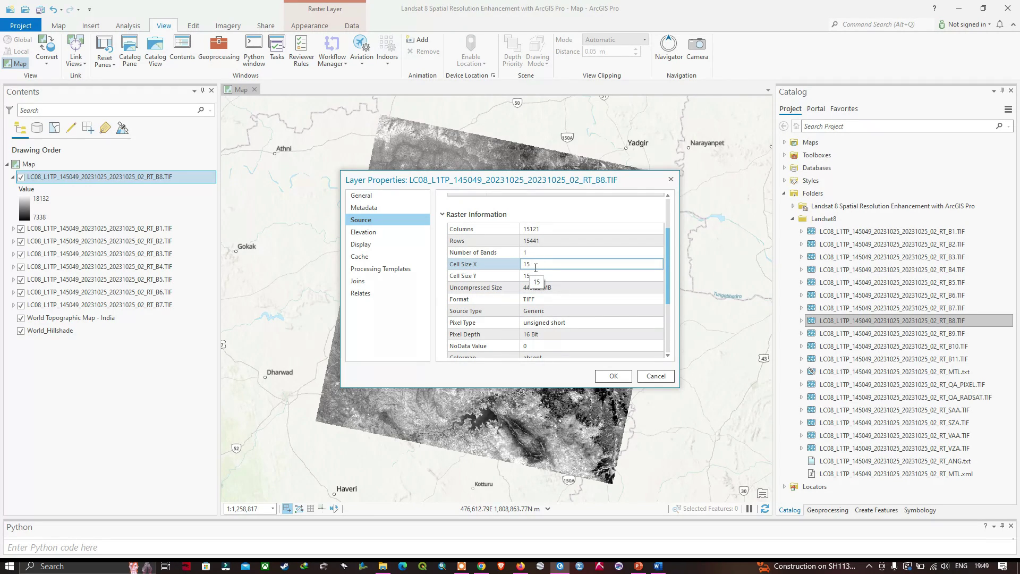
{"action": "left_click", "coordinate": [656, 376]}
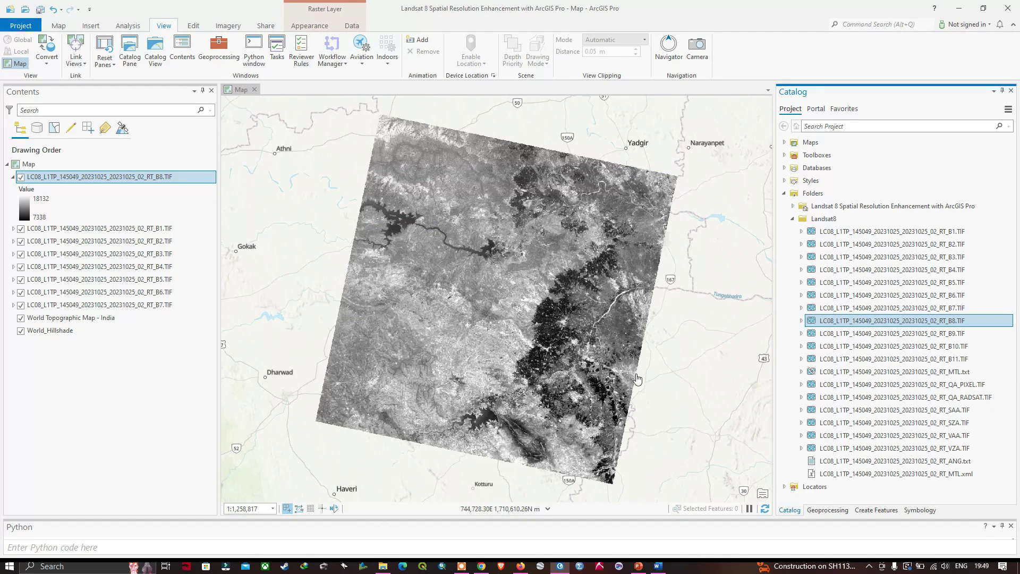
- Examine the cell size of the B1 layer in its source raster information and close the layer properties
{"action": "right_click", "coordinate": [133, 229]}
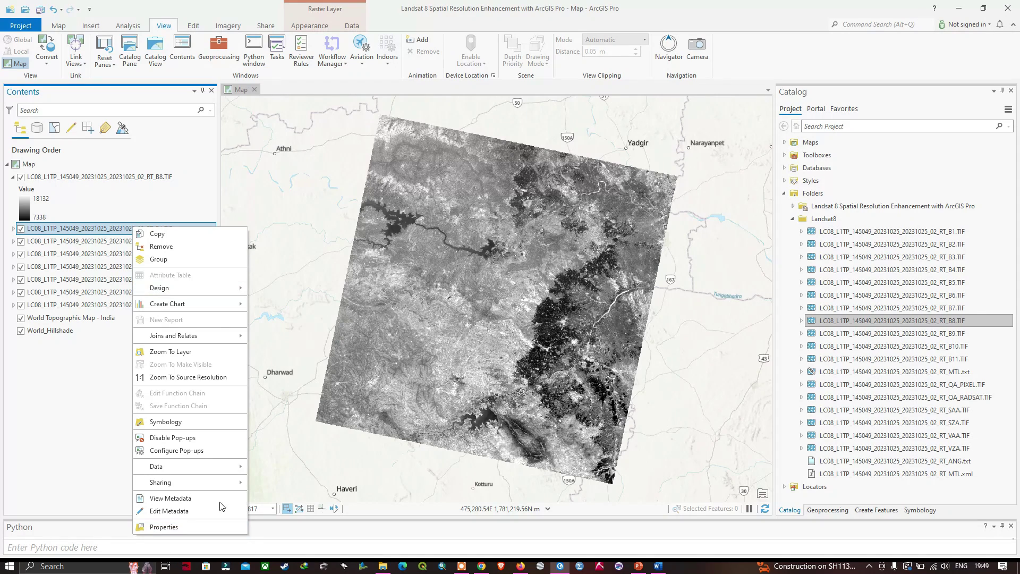
{"action": "left_click", "coordinate": [180, 526]}
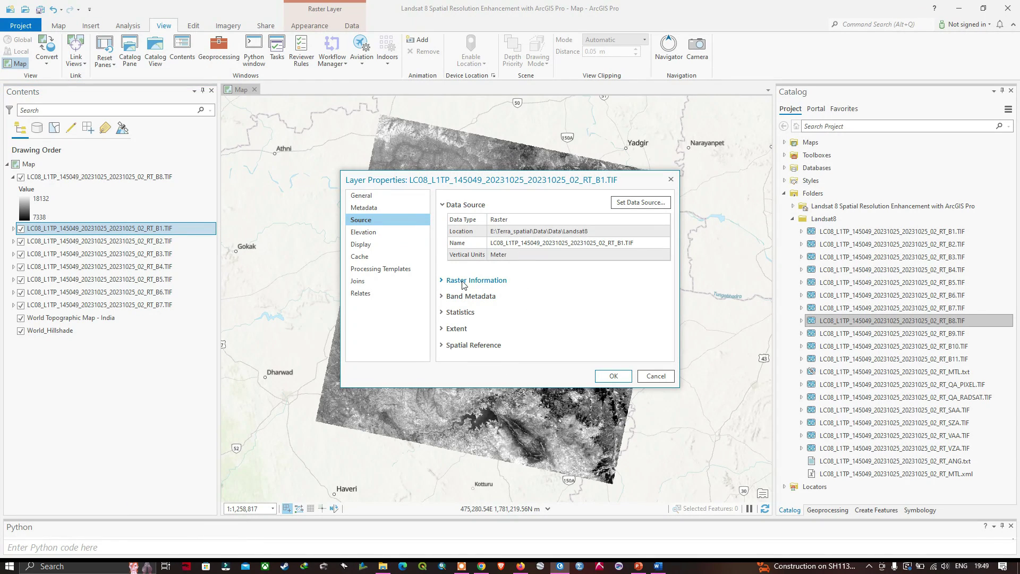
{"action": "left_click", "coordinate": [450, 282]}
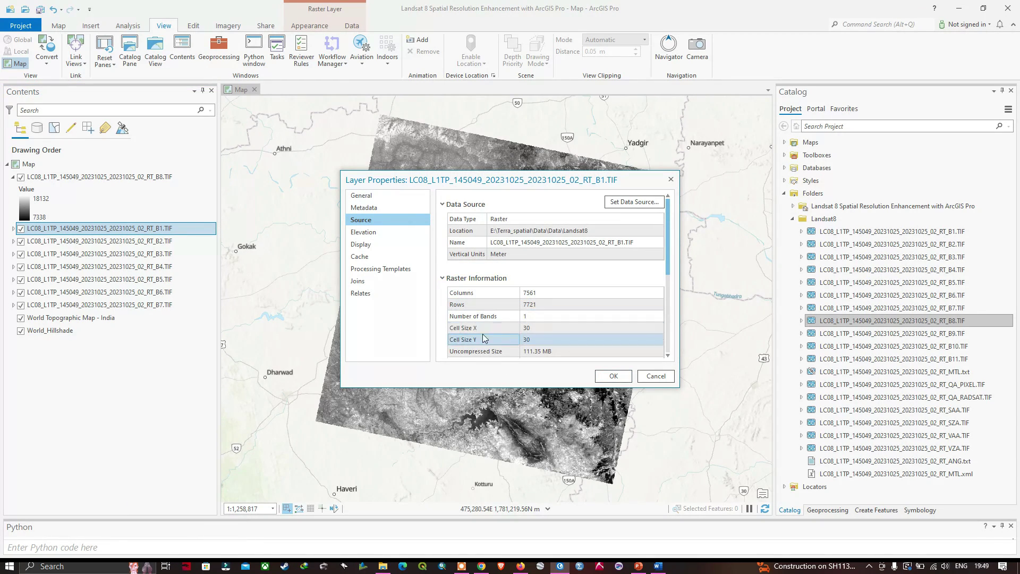
{"action": "left_click", "coordinate": [528, 328]}
{"action": "left_click", "coordinate": [531, 338]}
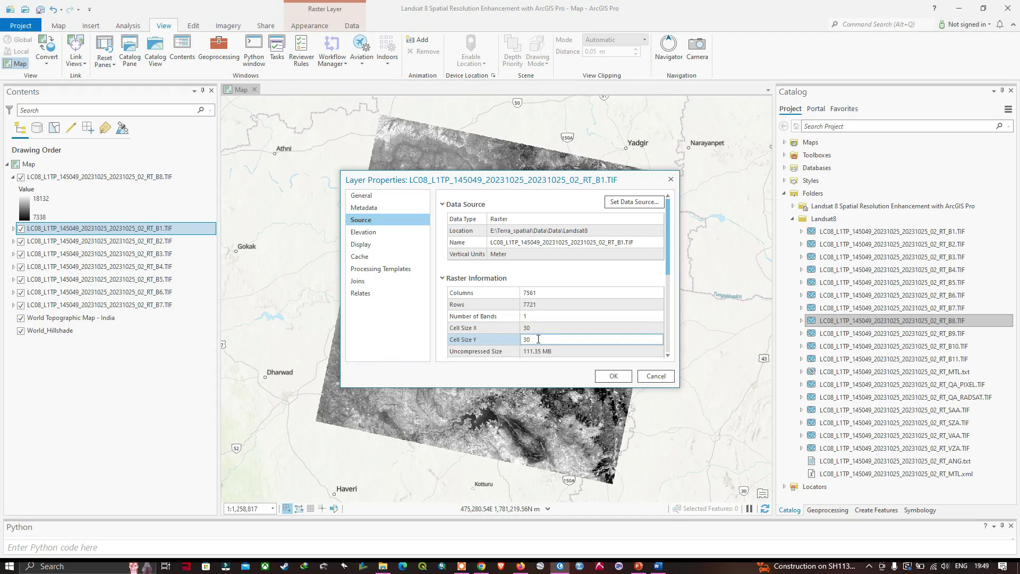
{"action": "left_click", "coordinate": [527, 329]}
{"action": "left_click", "coordinate": [537, 350]}
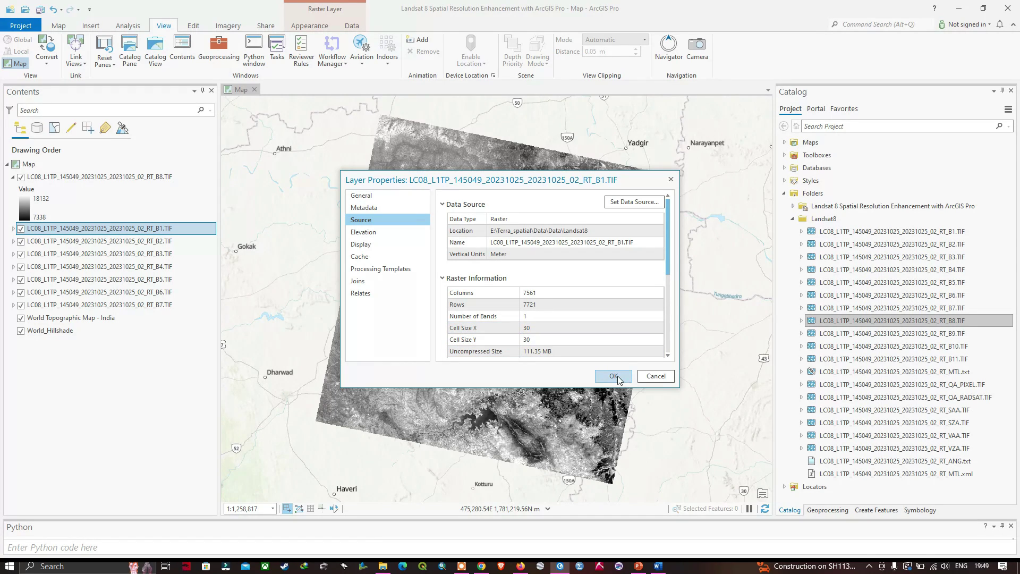
{"action": "left_click", "coordinate": [617, 378]}
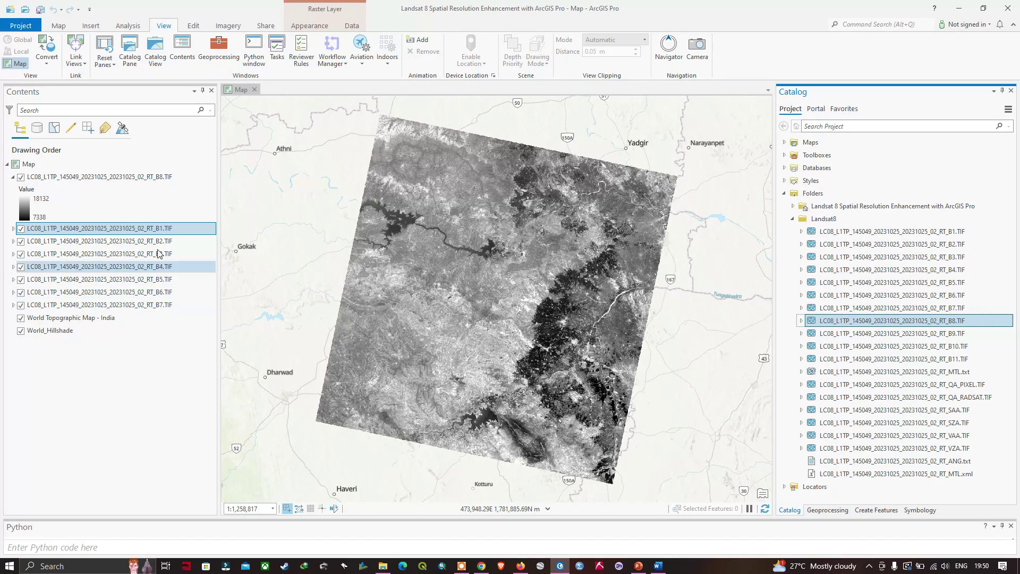
- Select the B1 to B7 raster layers and combine them into a single multiband raster with the Composite process
{"action": "left_click", "coordinate": [160, 266], "text": "shift"}
{"action": "left_click", "coordinate": [163, 279], "text": "shift"}
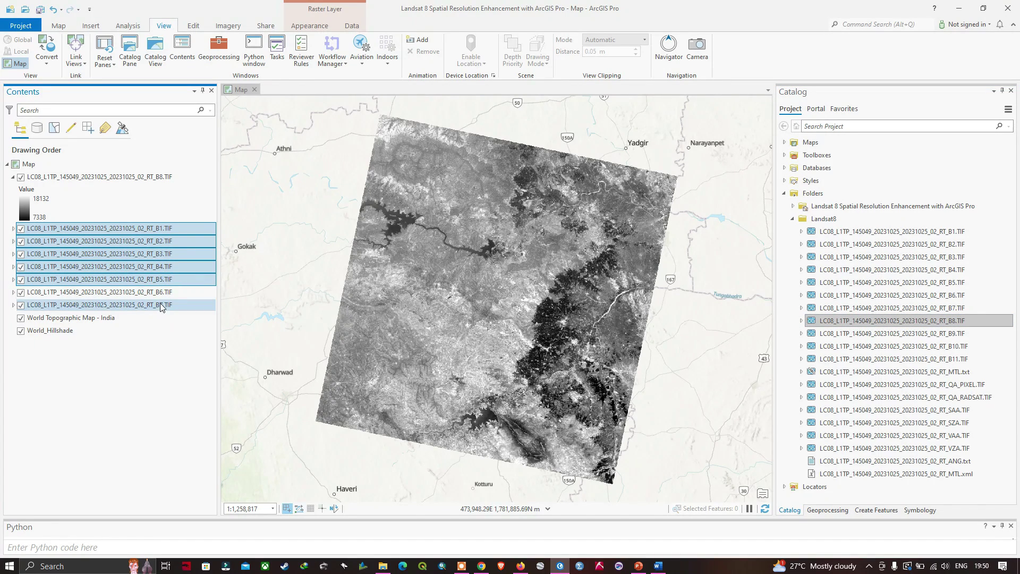
{"action": "left_click", "coordinate": [164, 304], "text": "shift"}
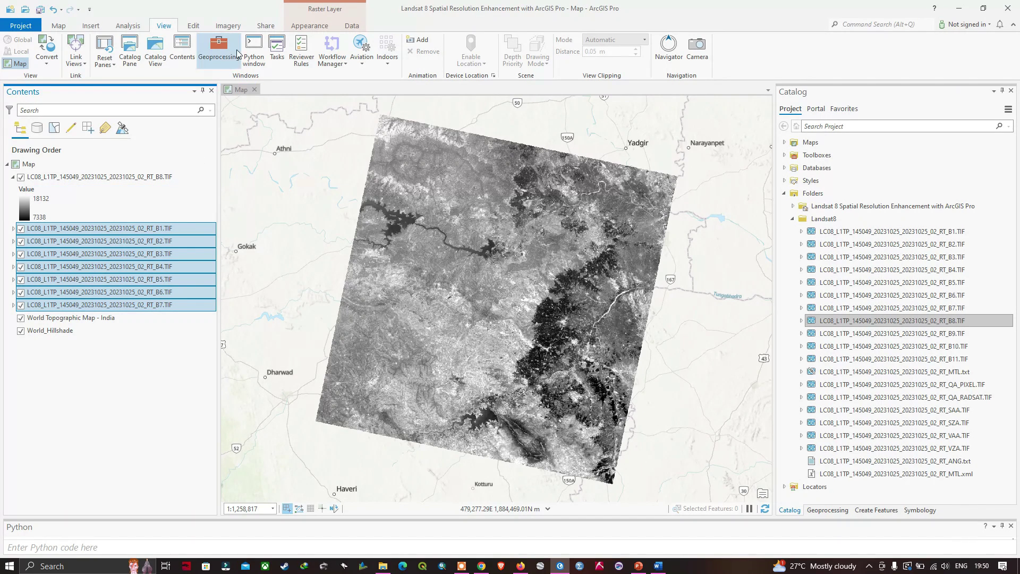
{"action": "left_click", "coordinate": [229, 26]}
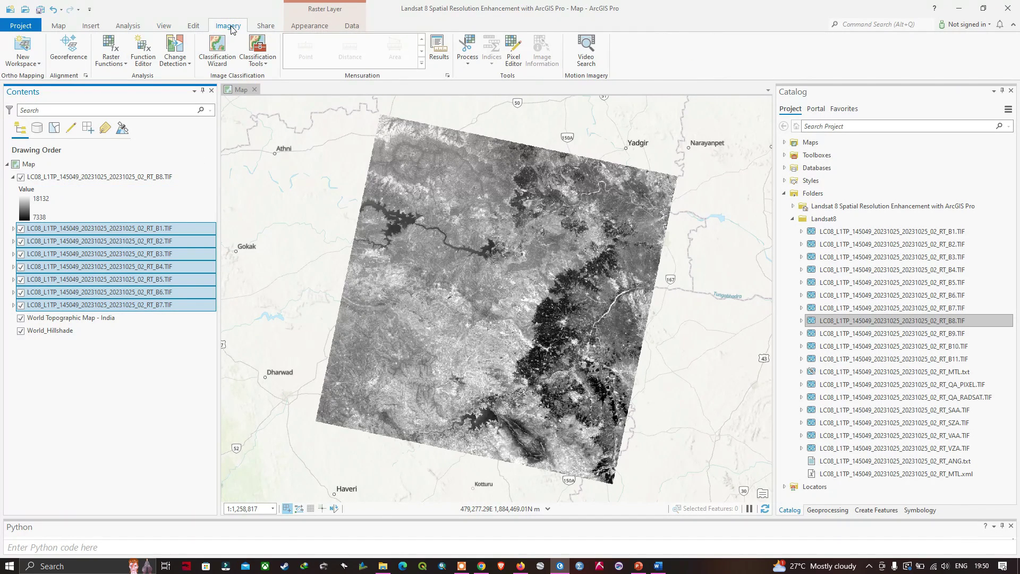
{"action": "left_click", "coordinate": [475, 64]}
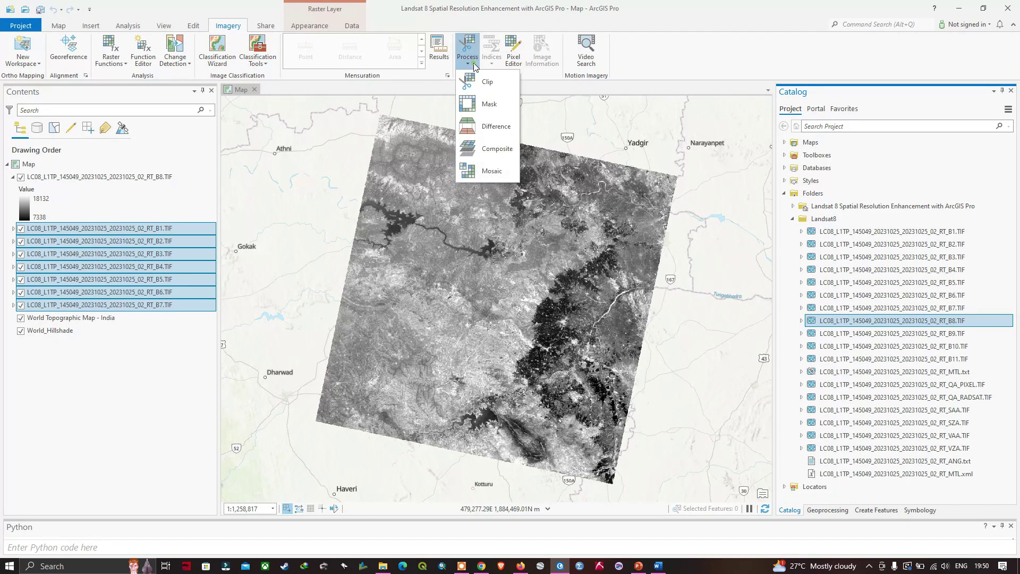
{"action": "left_click", "coordinate": [495, 153]}
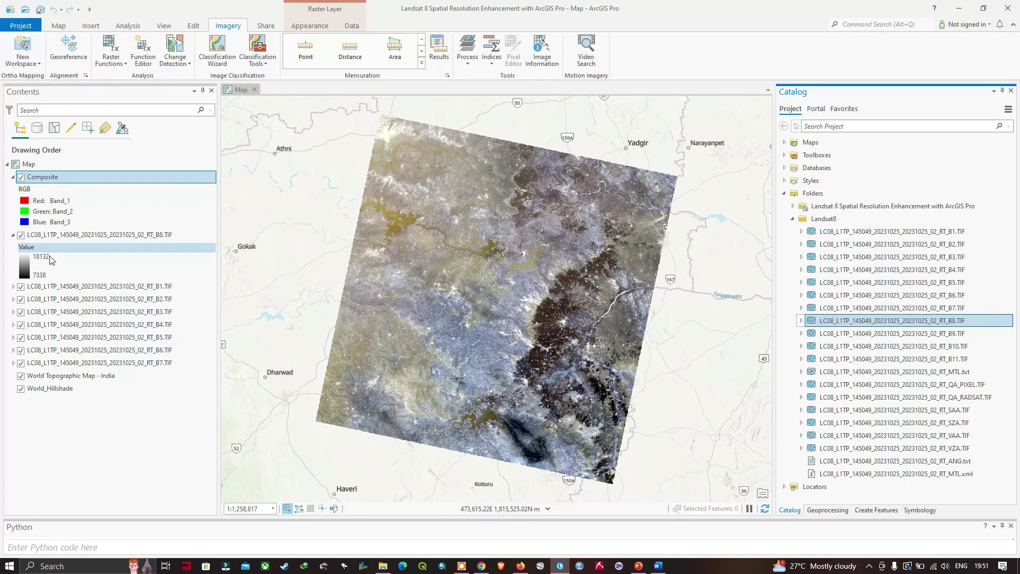
- Turn off the visibility of the individual B1 to B7 raster layers
{"action": "left_click", "coordinate": [20, 286]}
{"action": "left_click", "coordinate": [21, 311]}
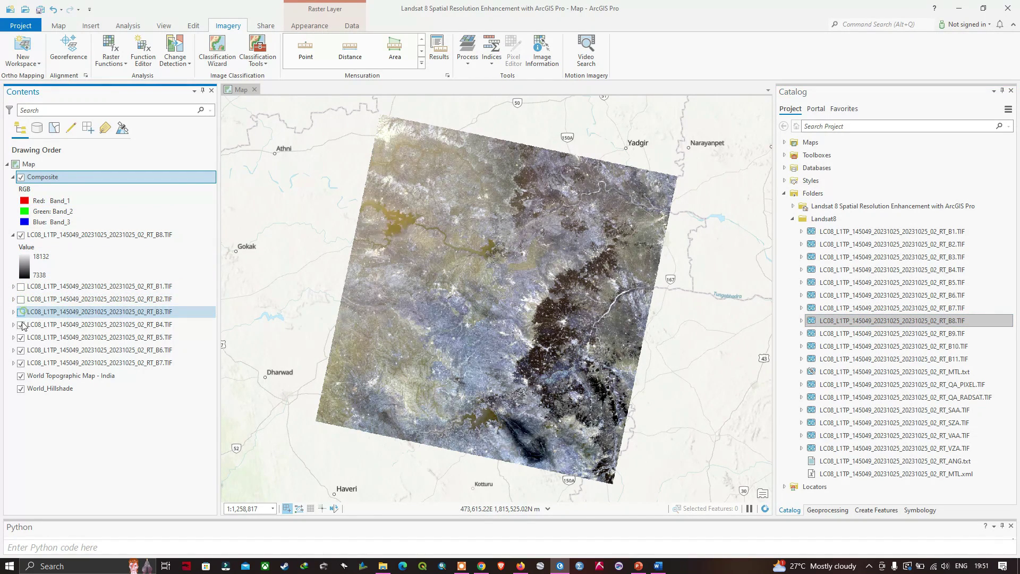
{"action": "left_click", "coordinate": [21, 324]}
{"action": "left_click", "coordinate": [20, 337]}
{"action": "left_click", "coordinate": [21, 350]}
{"action": "left_click", "coordinate": [20, 363]}
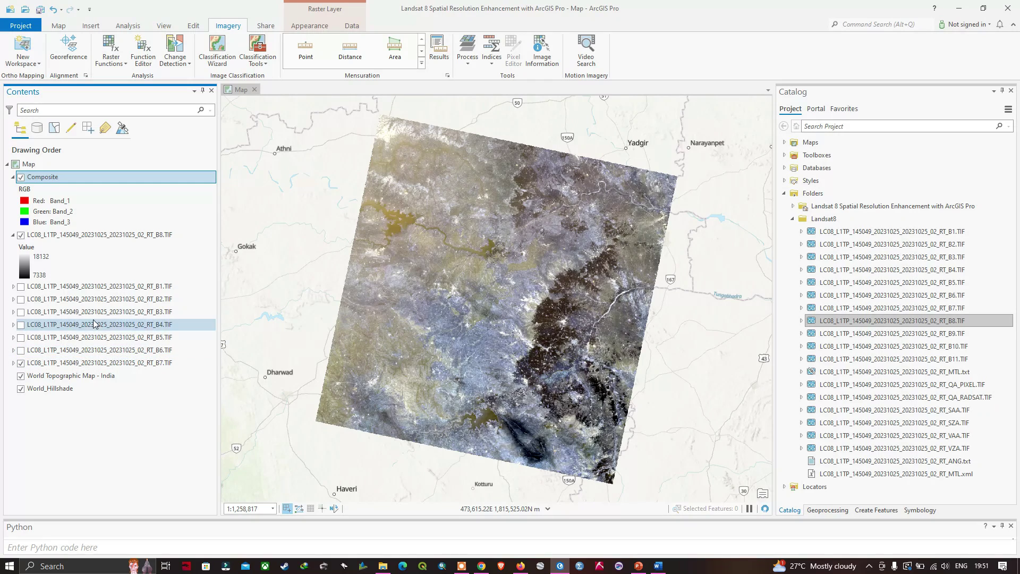
{"action": "left_click", "coordinate": [20, 363]}
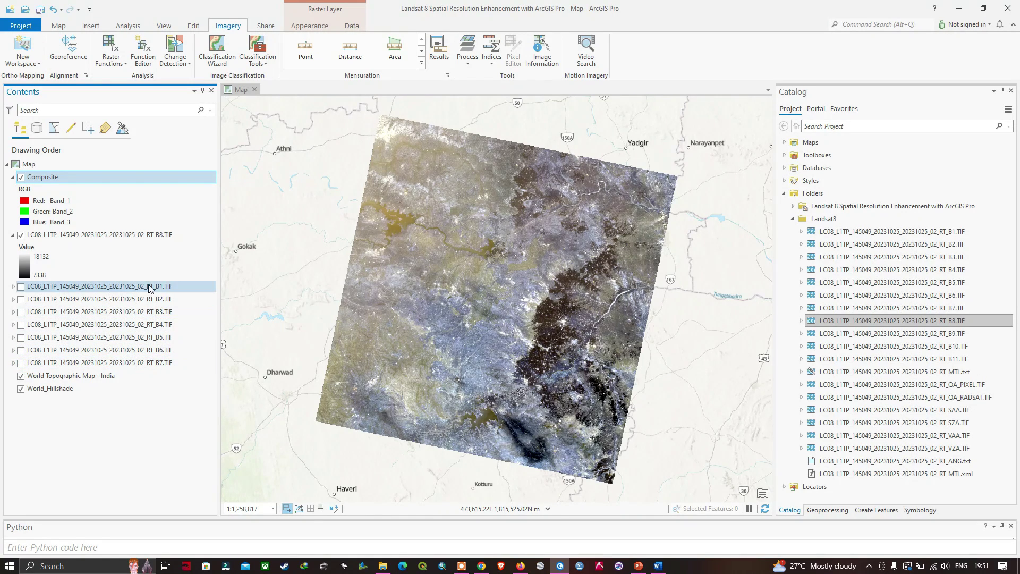
- Examine the number of bands and cell size of the Composite layer in its raster information and close the properties
{"action": "right_click", "coordinate": [67, 181]}
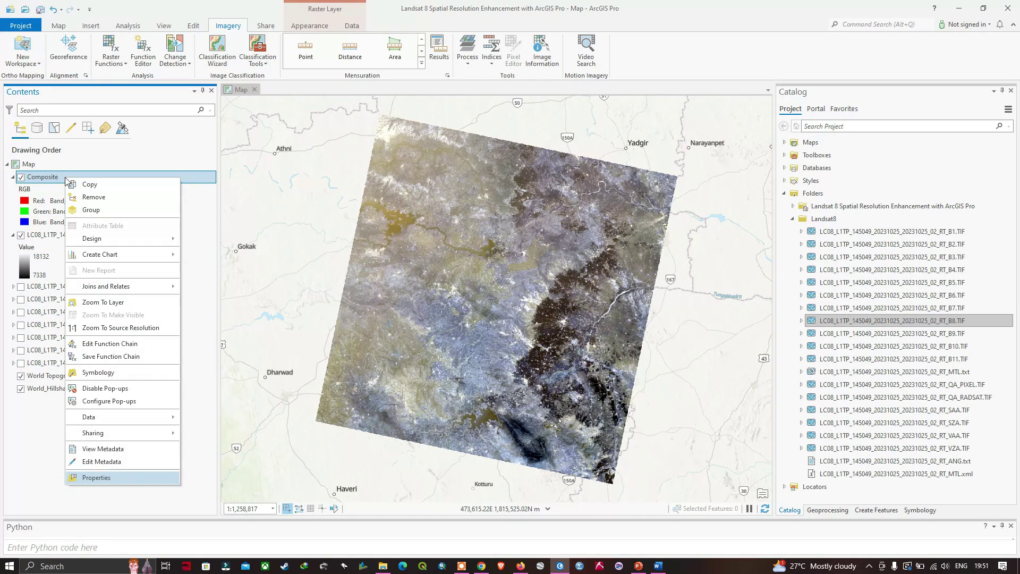
{"action": "left_click", "coordinate": [107, 477]}
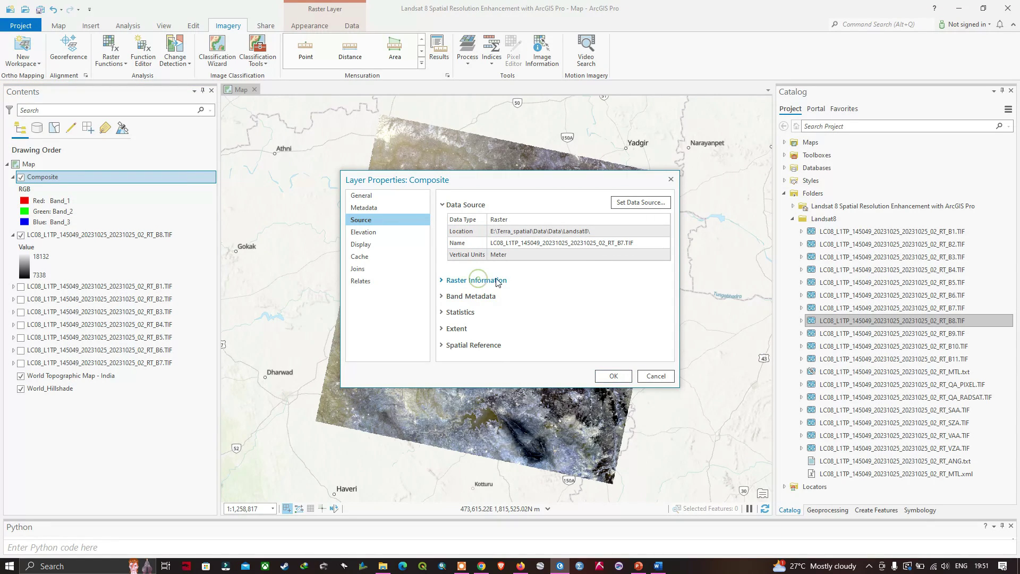
{"action": "left_click", "coordinate": [478, 278]}
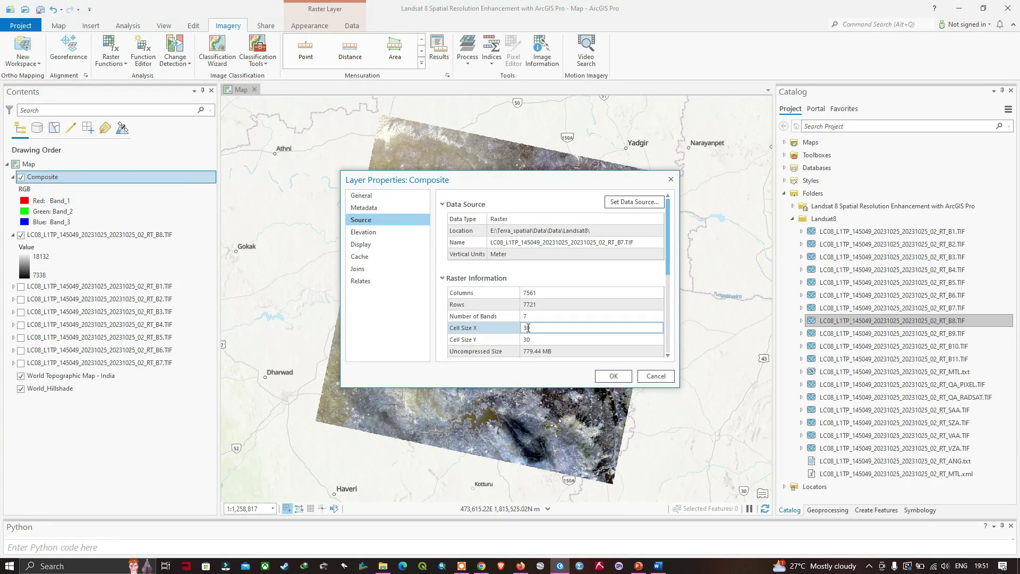
{"action": "left_click", "coordinate": [614, 378]}
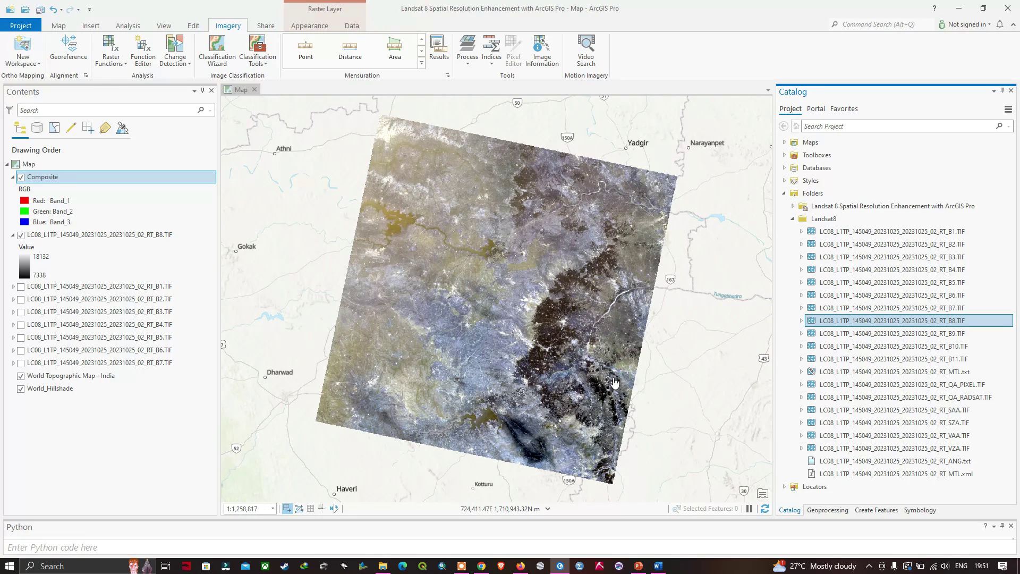
- Open the symbology of the Composite layer and review the bands available for the red and green channels
{"action": "right_click", "coordinate": [75, 178]}
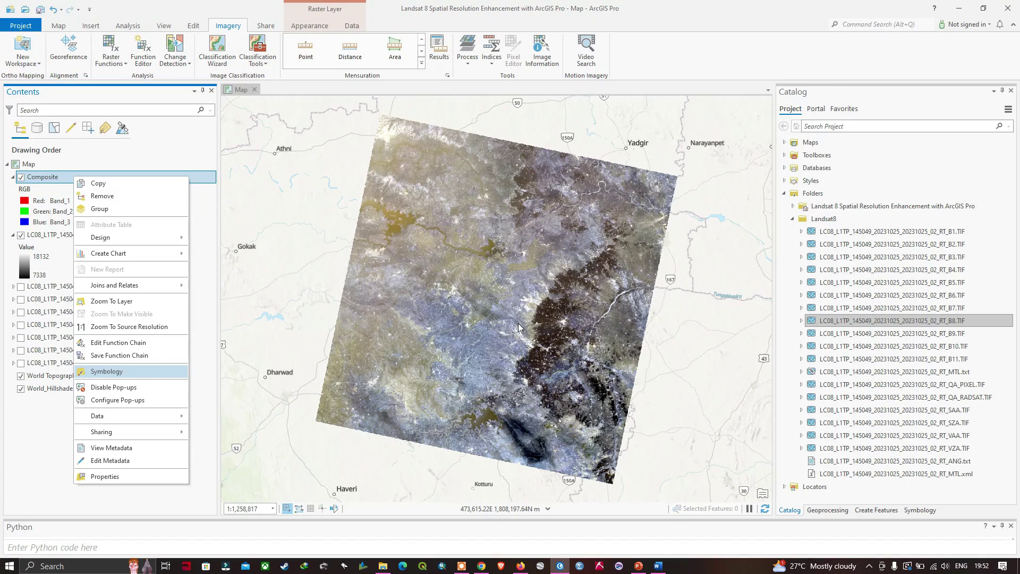
{"action": "key", "text": "Return"}
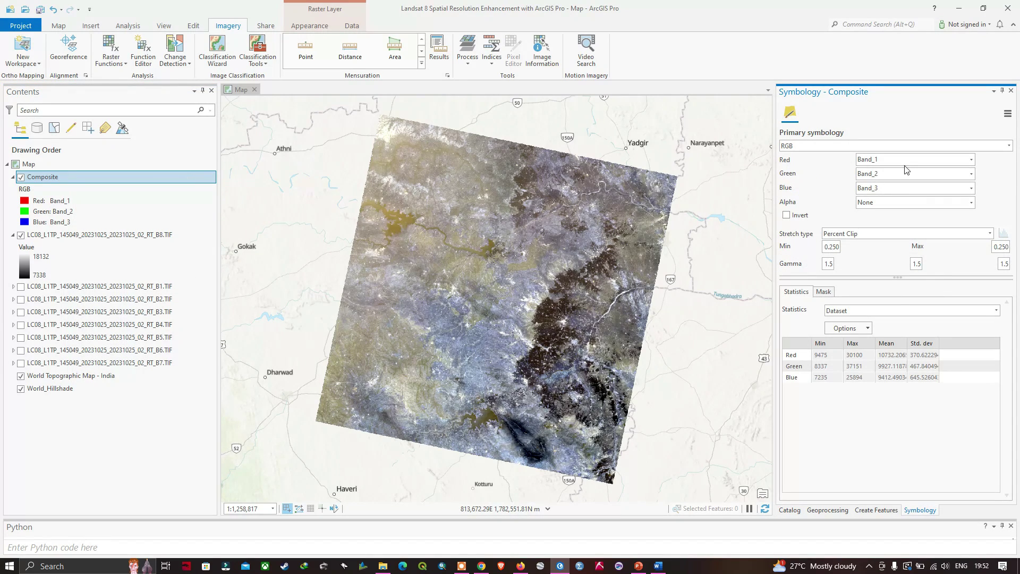
{"action": "left_click", "coordinate": [970, 159]}
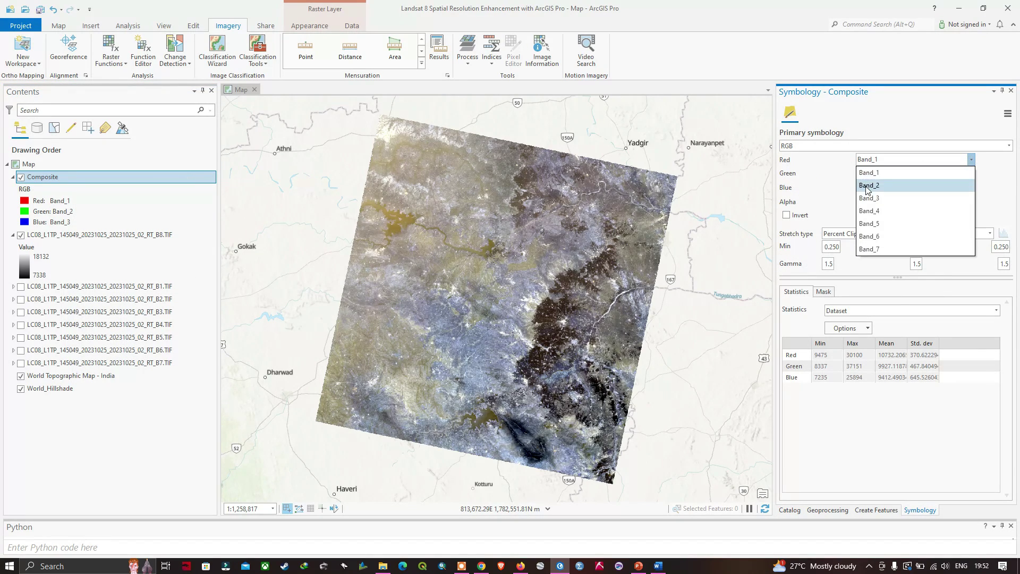
{"action": "scroll", "coordinate": [886, 181], "scroll_direction": "down", "scroll_amount": 3}
{"action": "scroll", "coordinate": [886, 182], "scroll_direction": "up", "scroll_amount": 3}
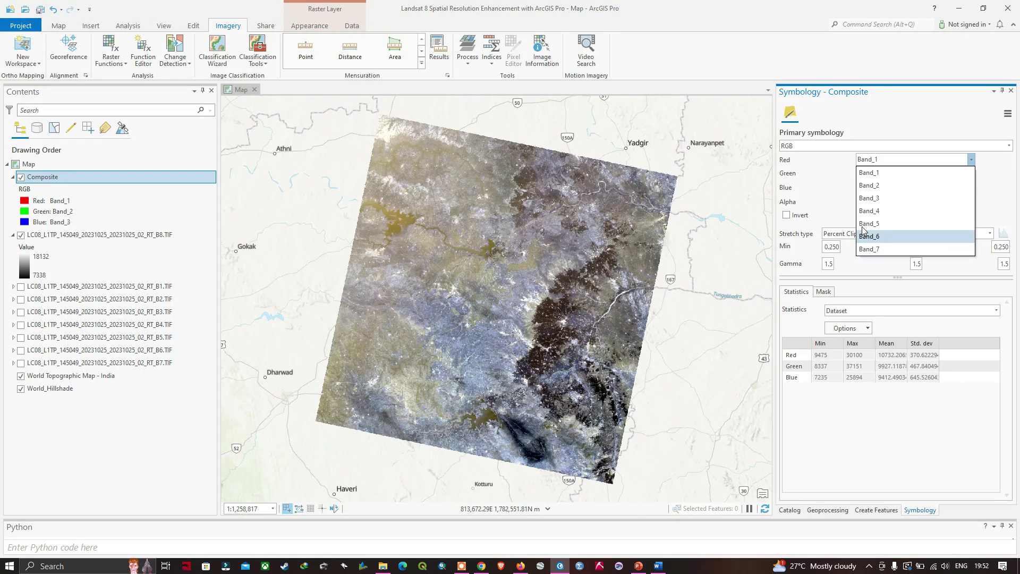
{"action": "key", "text": "Escape"}
{"action": "left_click", "coordinate": [971, 174]}
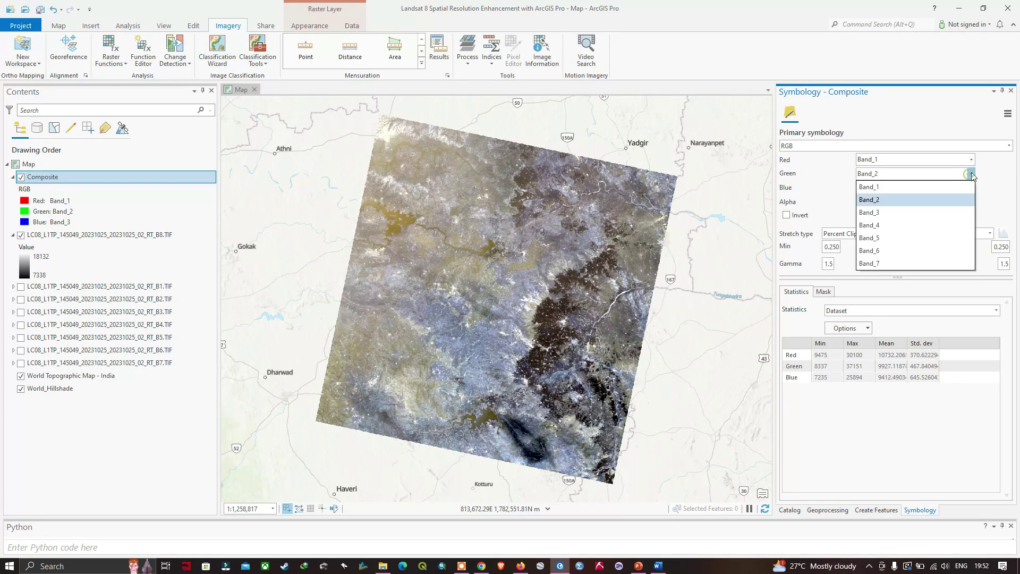
{"action": "left_click", "coordinate": [999, 181]}
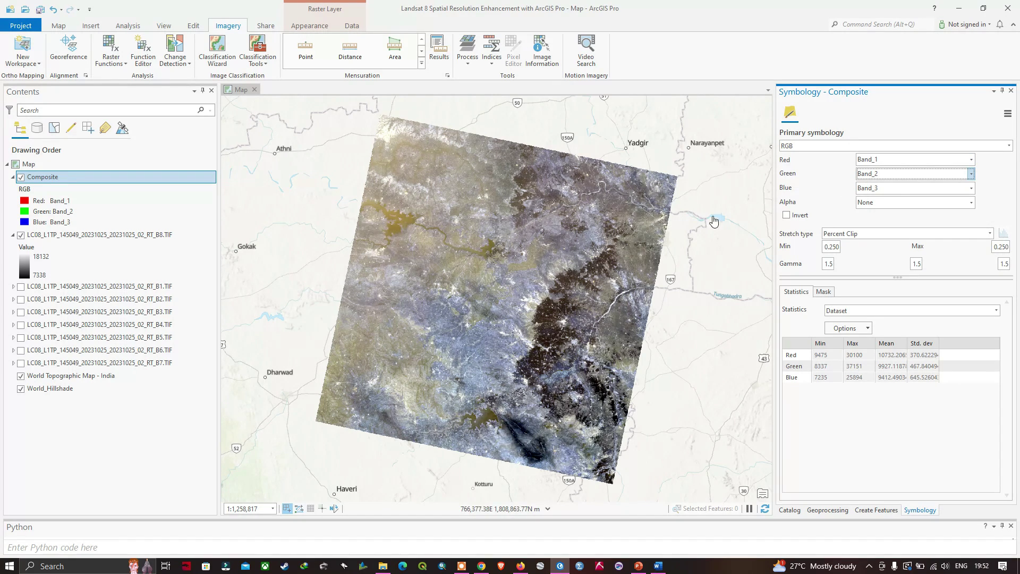
- Display the Composite layer in natural colour with Band_4 as red, Band_3 as green and Band_2 as blue
{"action": "left_click", "coordinate": [971, 160]}
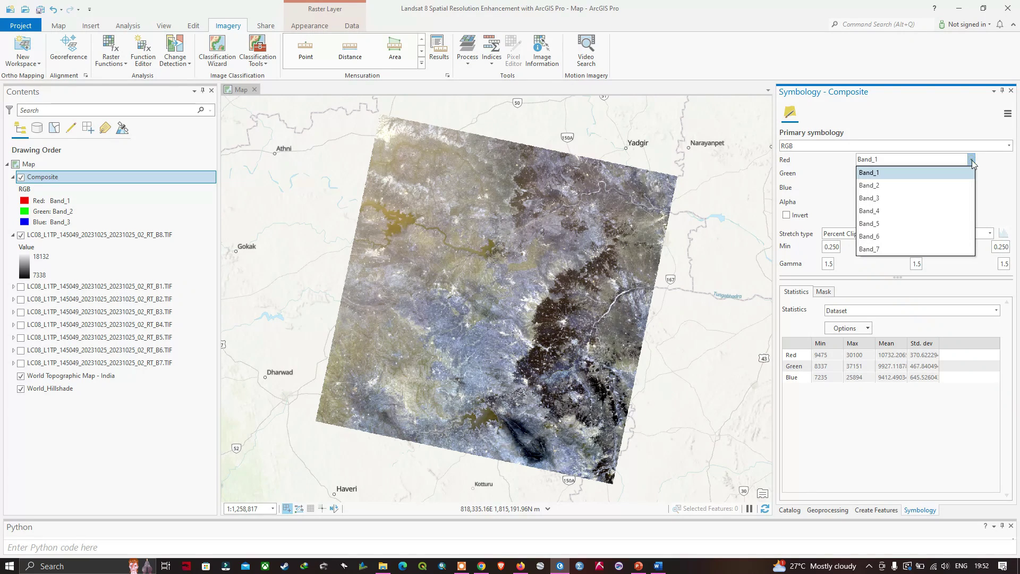
{"action": "left_click", "coordinate": [876, 211]}
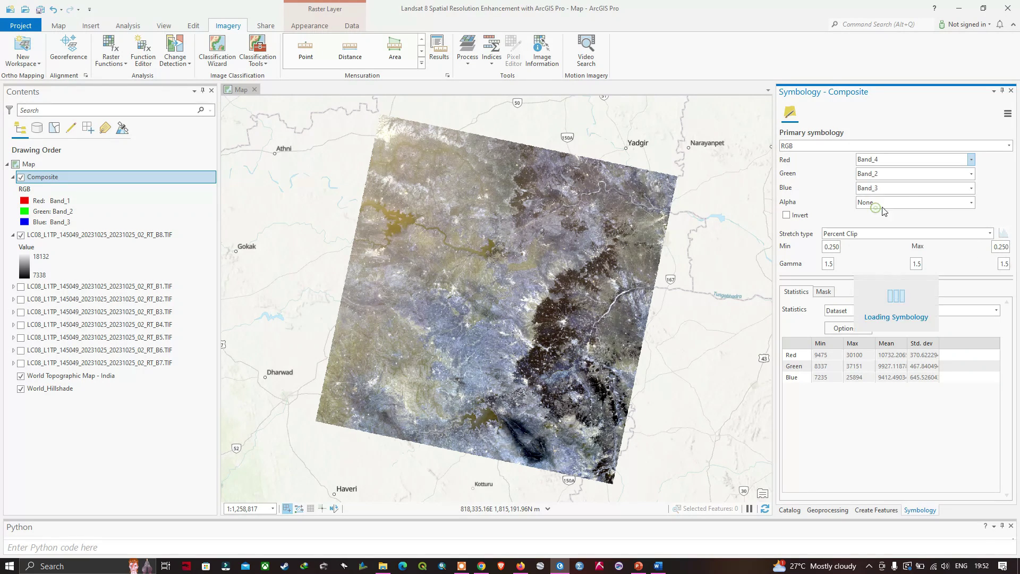
{"action": "left_click", "coordinate": [971, 174]}
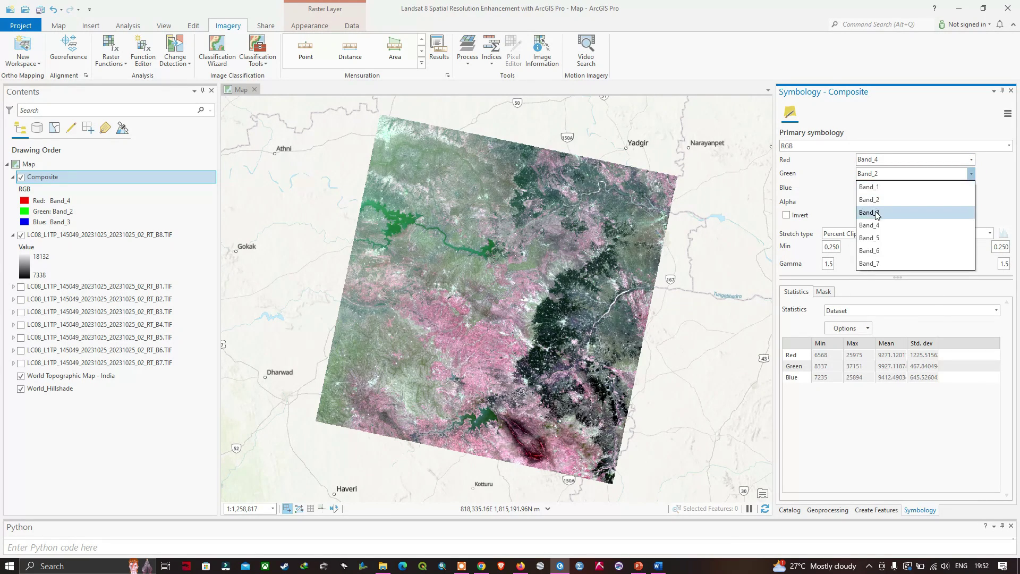
{"action": "left_click", "coordinate": [936, 198]}
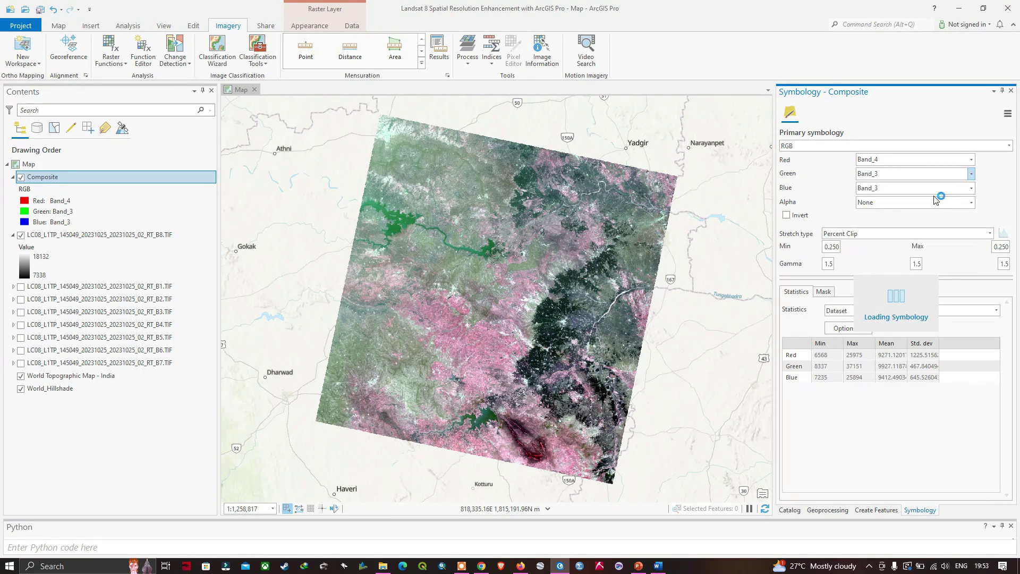
{"action": "left_click", "coordinate": [972, 188]}
{"action": "left_click", "coordinate": [897, 215]}
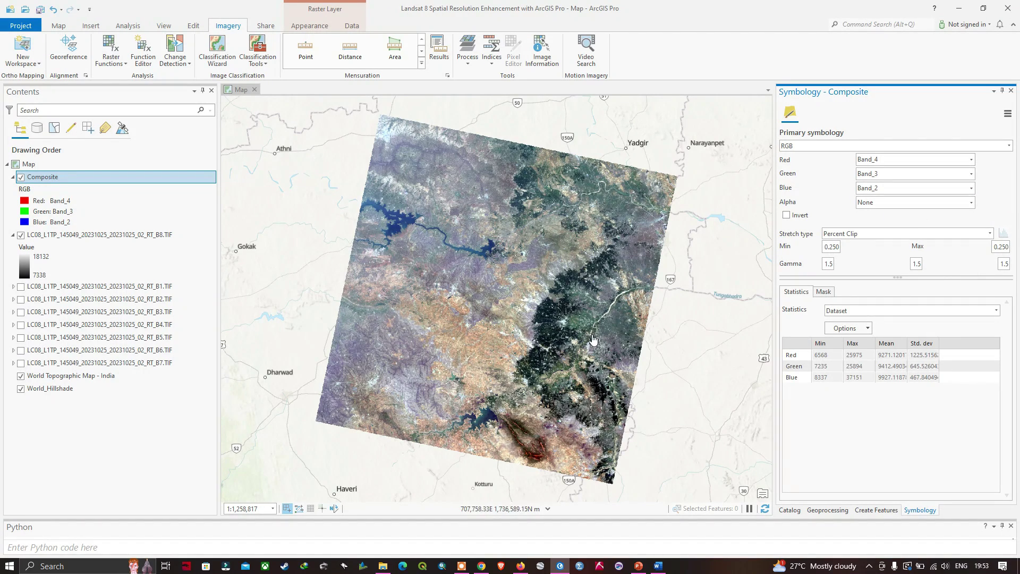
- Display the Composite layer in false colour with Band_5 as red, Band_4 as green and Band_3 as blue
{"action": "scroll", "coordinate": [572, 309], "scroll_direction": "up", "scroll_amount": 5}
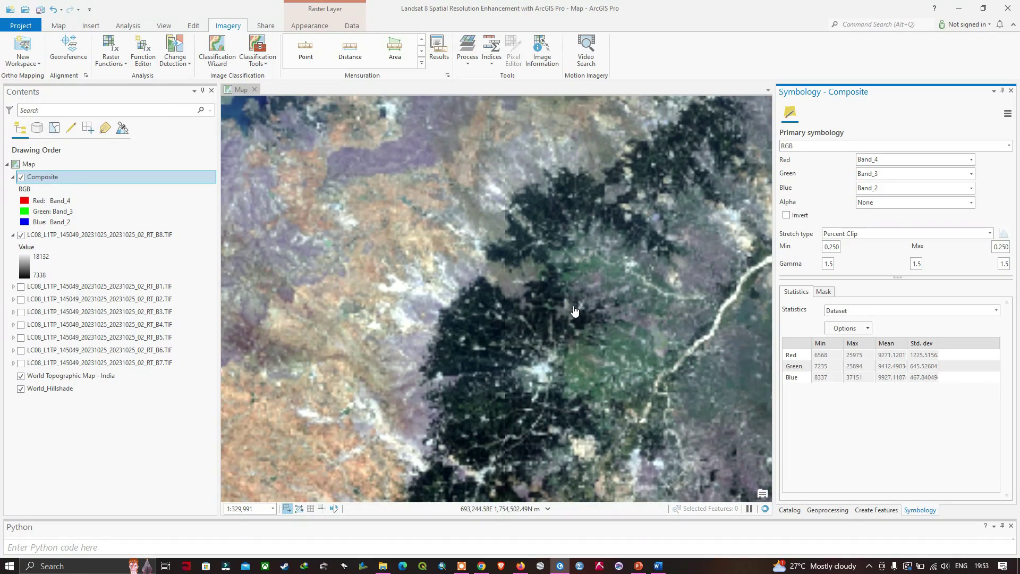
{"action": "scroll", "coordinate": [574, 310], "scroll_direction": "down", "scroll_amount": 4}
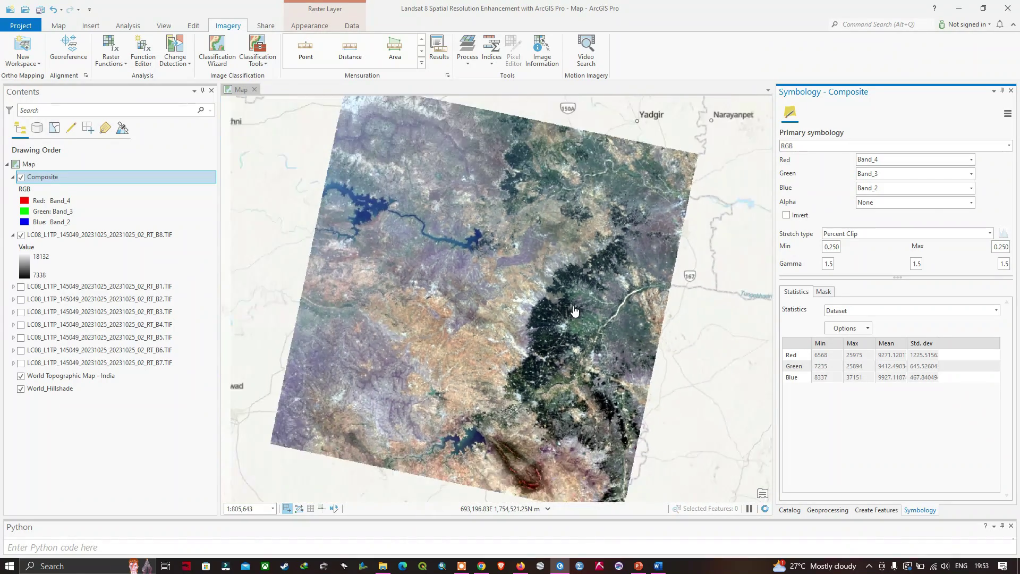
{"action": "scroll", "coordinate": [555, 329], "scroll_direction": "up", "scroll_amount": 4}
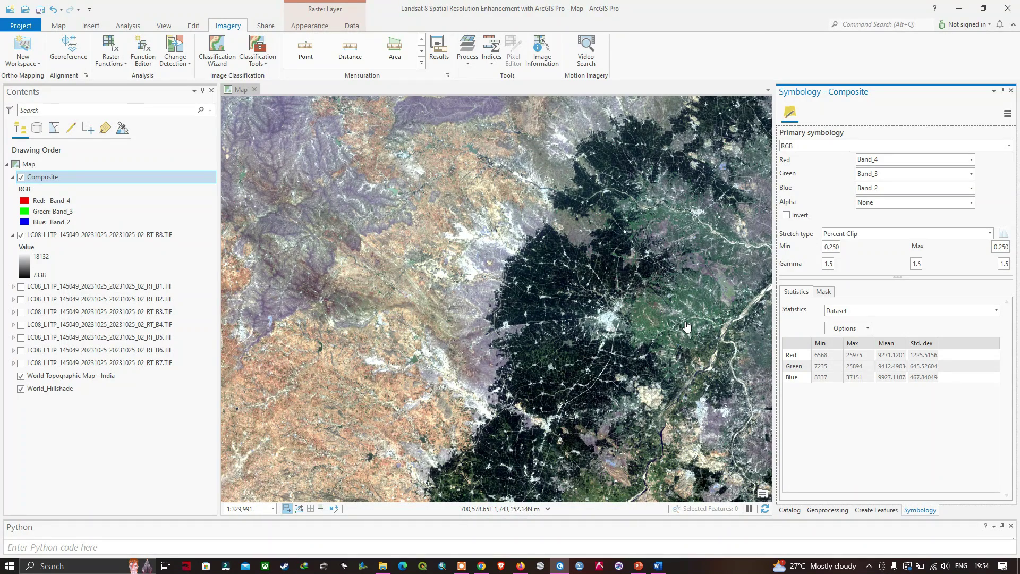
{"action": "left_click", "coordinate": [971, 159]}
{"action": "left_click", "coordinate": [880, 224]}
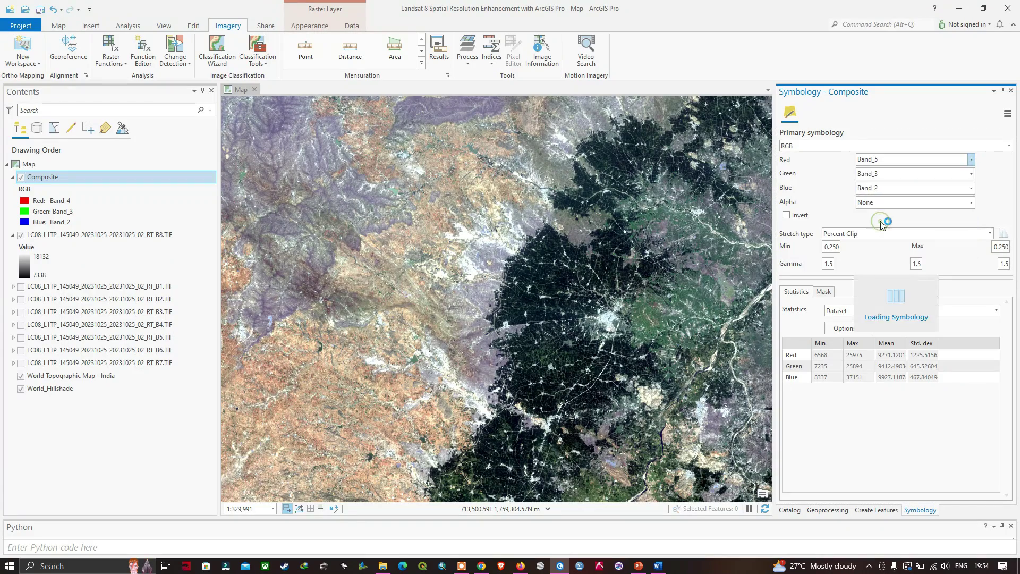
{"action": "left_click", "coordinate": [971, 174]}
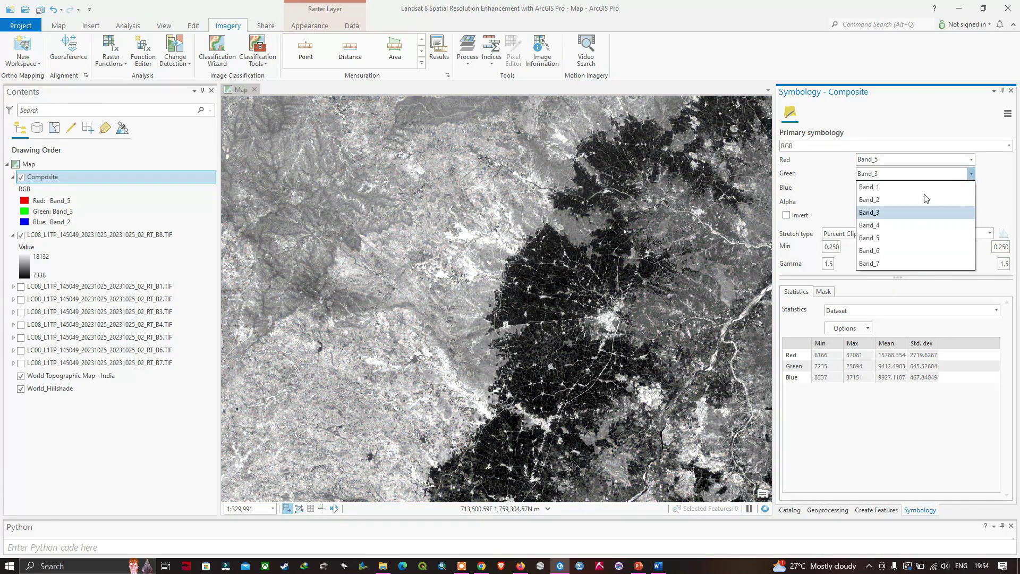
{"action": "left_click", "coordinate": [892, 225]}
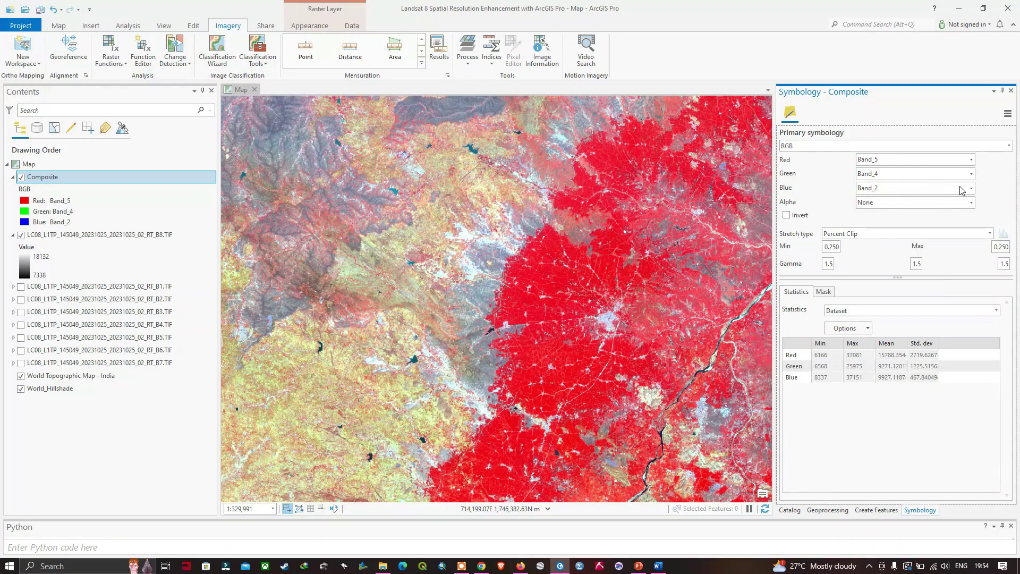
{"action": "left_click", "coordinate": [968, 190]}
{"action": "left_click", "coordinate": [879, 224]}
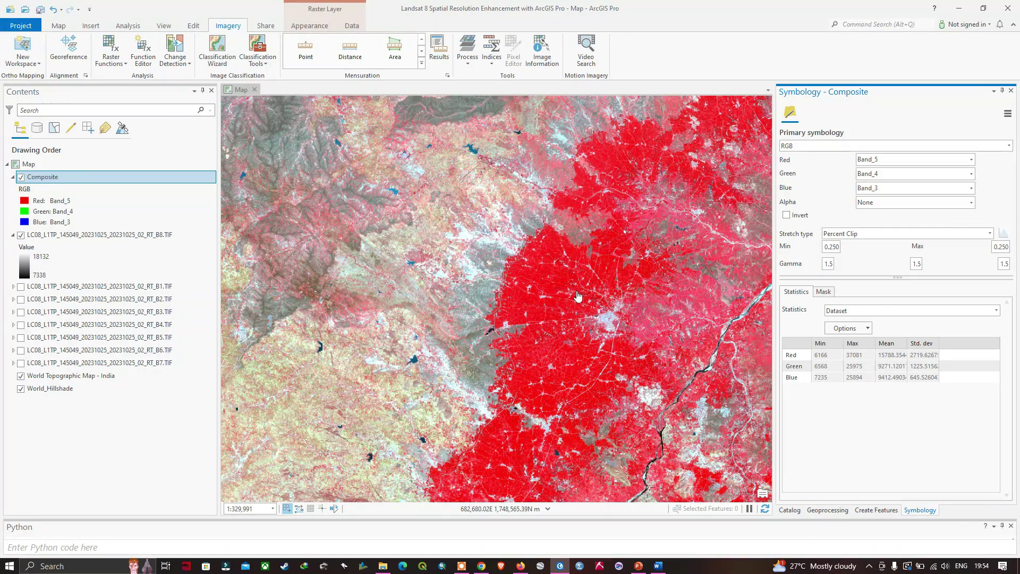
{"action": "scroll", "coordinate": [578, 296], "scroll_direction": "down", "scroll_amount": 2}
{"action": "scroll", "coordinate": [578, 296], "scroll_direction": "down", "scroll_amount": 2}
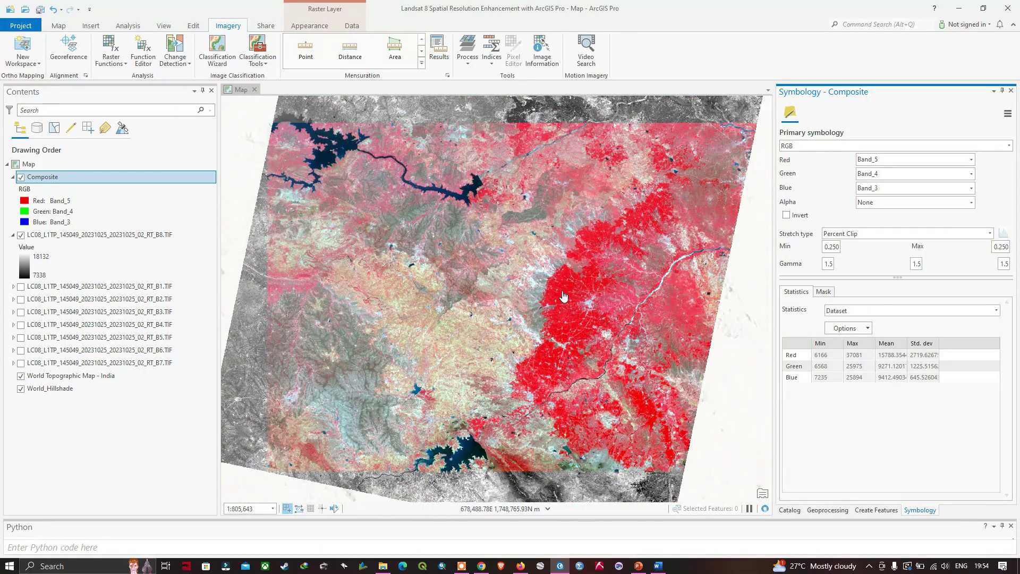
{"action": "scroll", "coordinate": [531, 313], "scroll_direction": "up", "scroll_amount": 1}
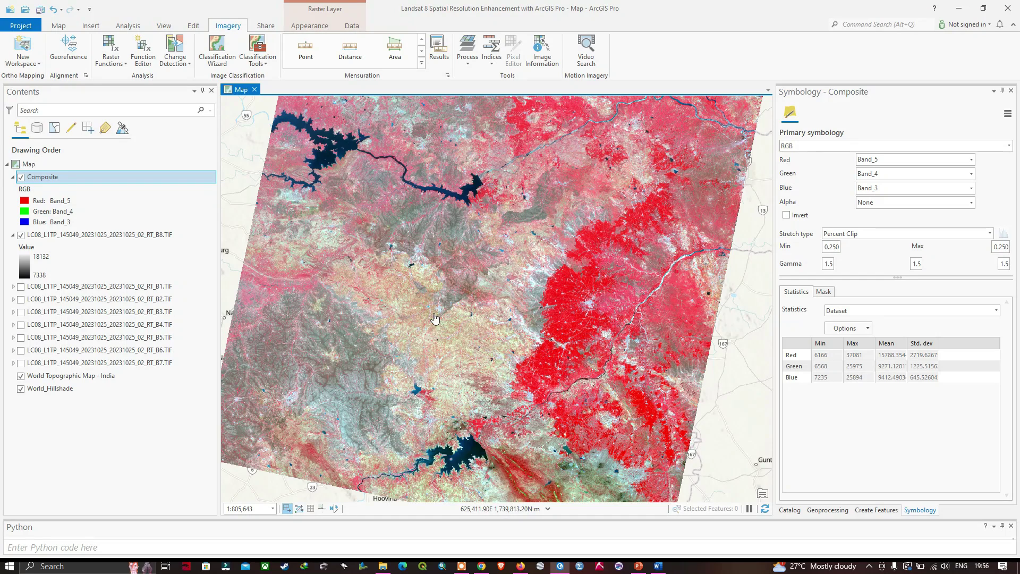
- Open the geoprocessing toolboxes and expand the Data Management Tools
{"action": "left_click", "coordinate": [162, 27]}
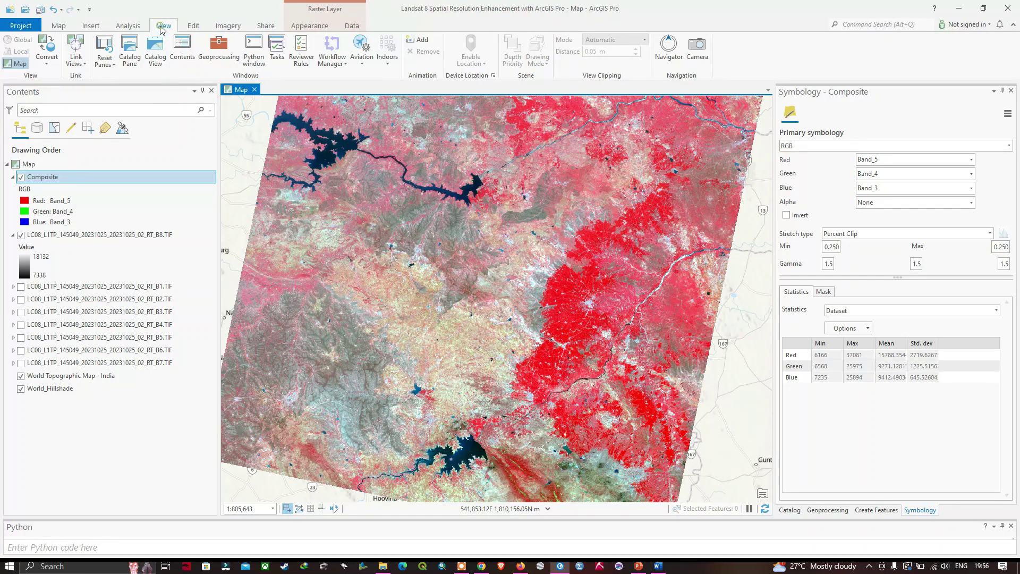
{"action": "left_click", "coordinate": [218, 49]}
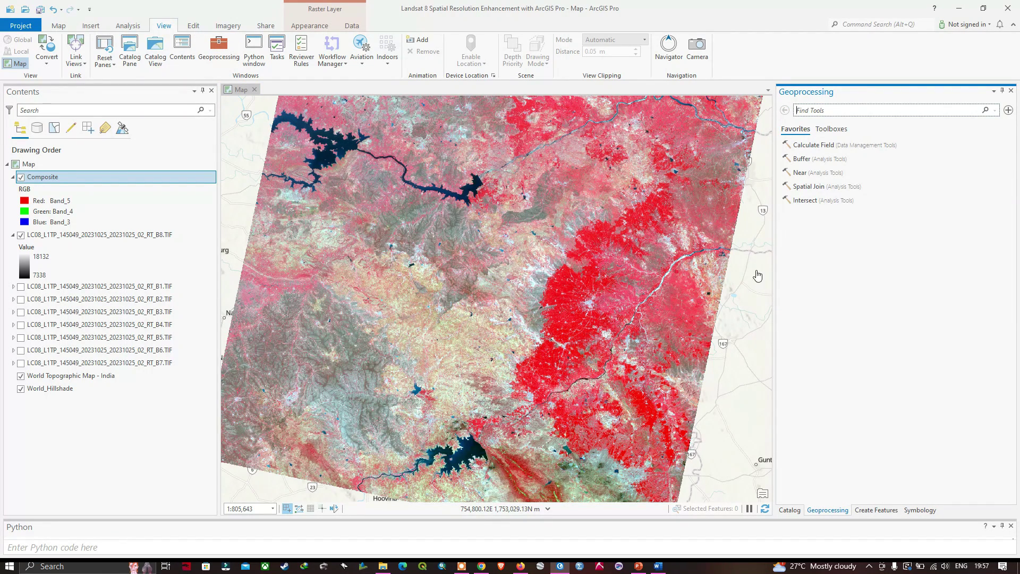
{"action": "left_click", "coordinate": [831, 131]}
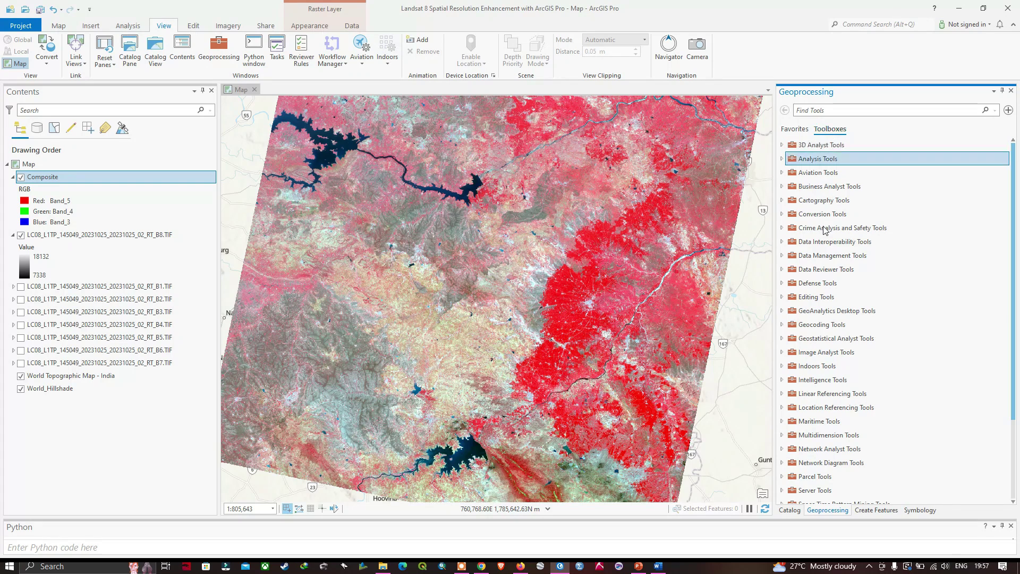
{"action": "left_click", "coordinate": [822, 283]}
{"action": "left_click", "coordinate": [791, 257]}
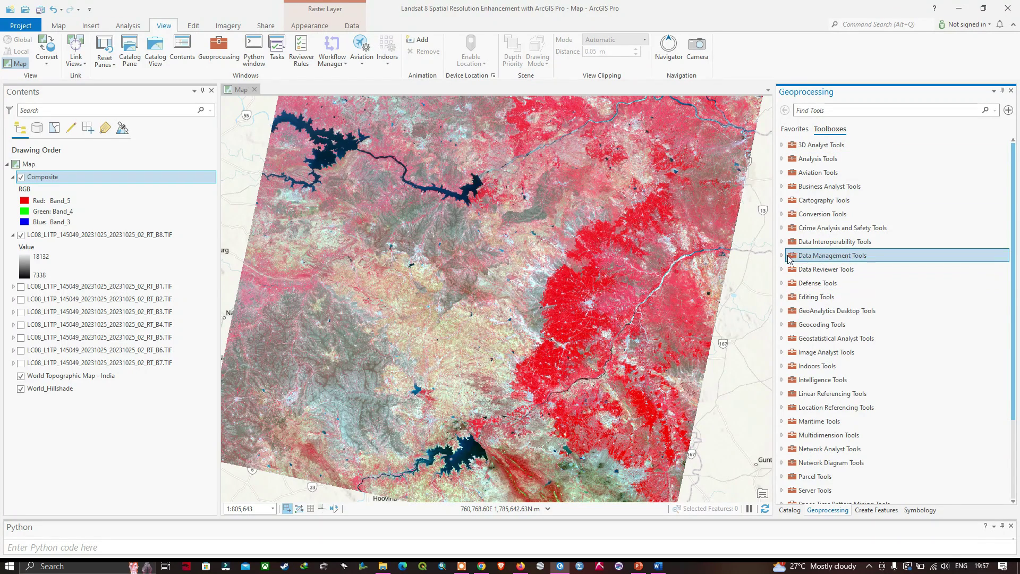
{"action": "left_click", "coordinate": [781, 256]}
{"action": "left_click", "coordinate": [810, 299]}
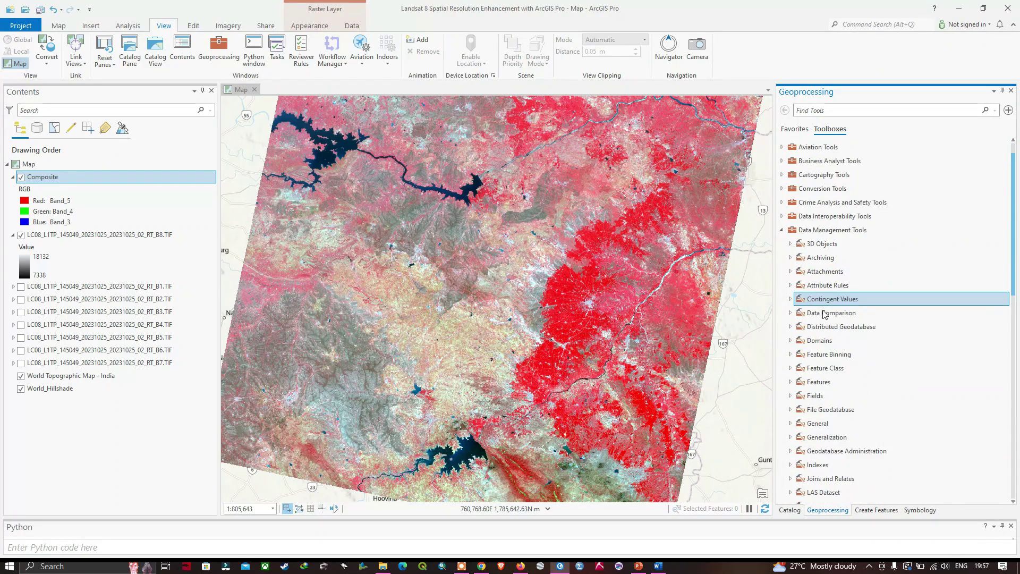
- Open the Create Pansharpened Raster Dataset tool from the Raster Processing toolset
{"action": "scroll", "coordinate": [829, 318], "scroll_direction": "down", "scroll_amount": 3}
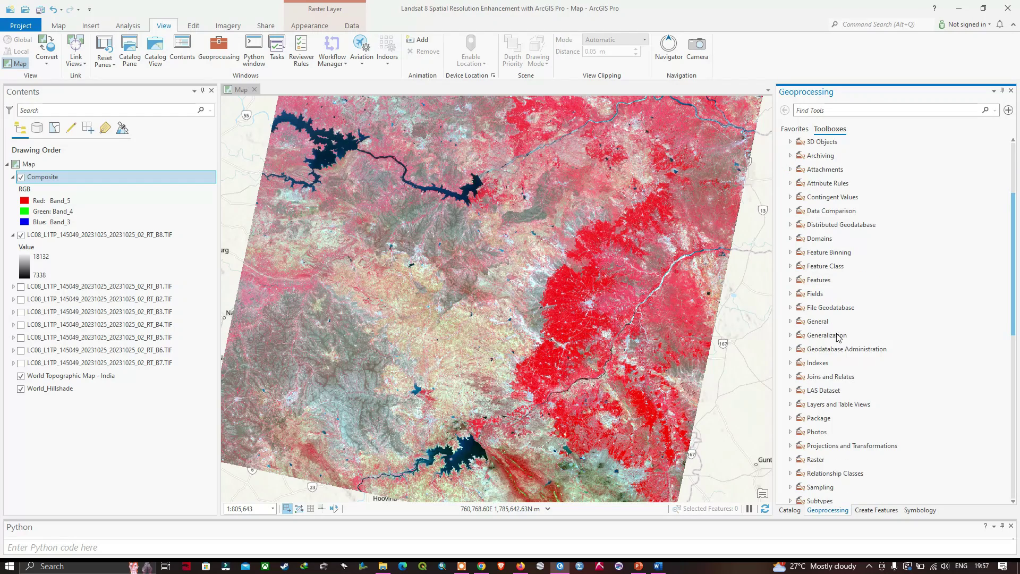
{"action": "scroll", "coordinate": [834, 328], "scroll_direction": "down", "scroll_amount": 4}
{"action": "left_click", "coordinate": [790, 409]}
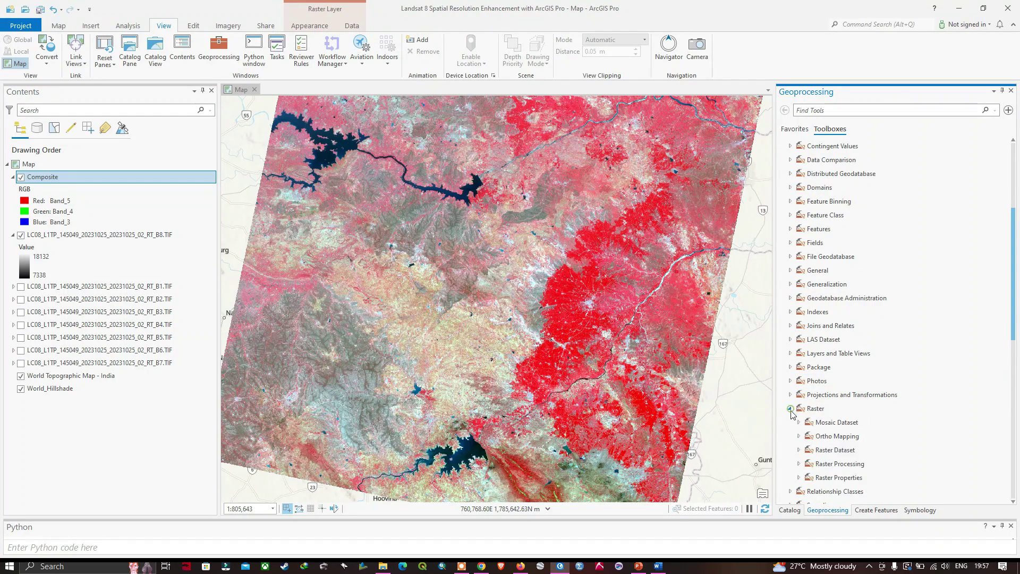
{"action": "scroll", "coordinate": [850, 407], "scroll_direction": "down", "scroll_amount": 2}
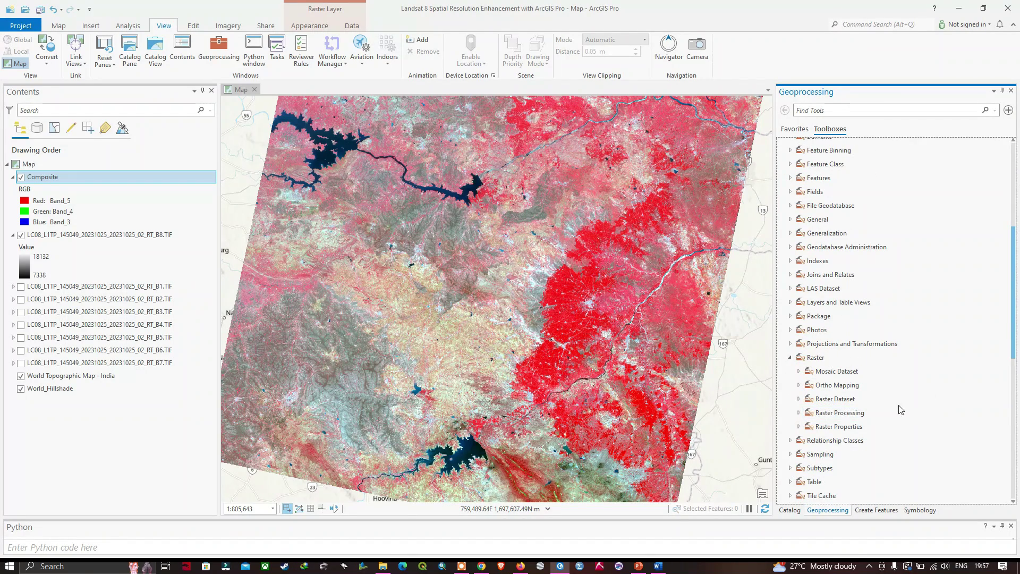
{"action": "left_click", "coordinate": [887, 414]}
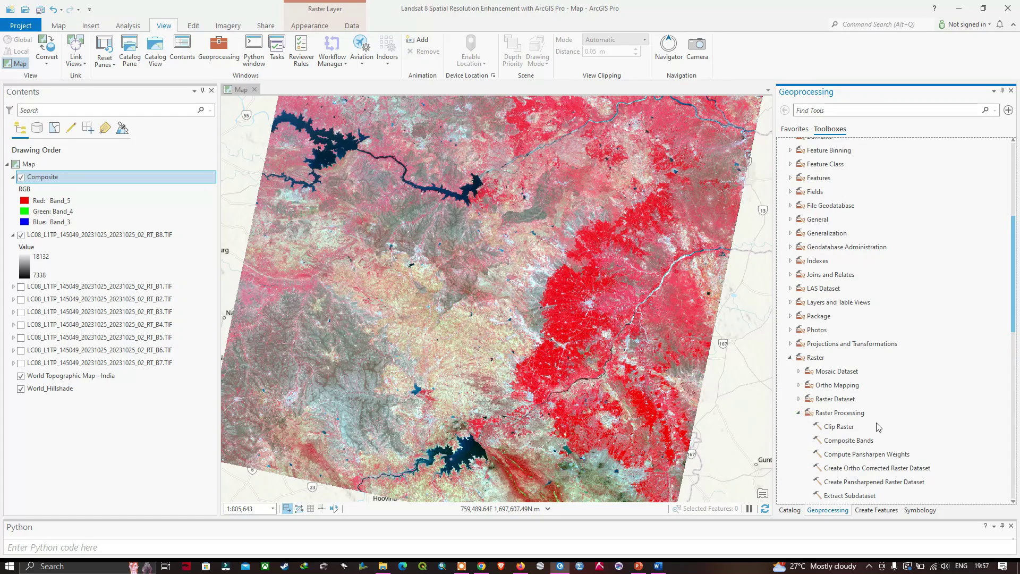
{"action": "scroll", "coordinate": [877, 427], "scroll_direction": "down", "scroll_amount": 1}
{"action": "scroll", "coordinate": [877, 425], "scroll_direction": "down", "scroll_amount": 1}
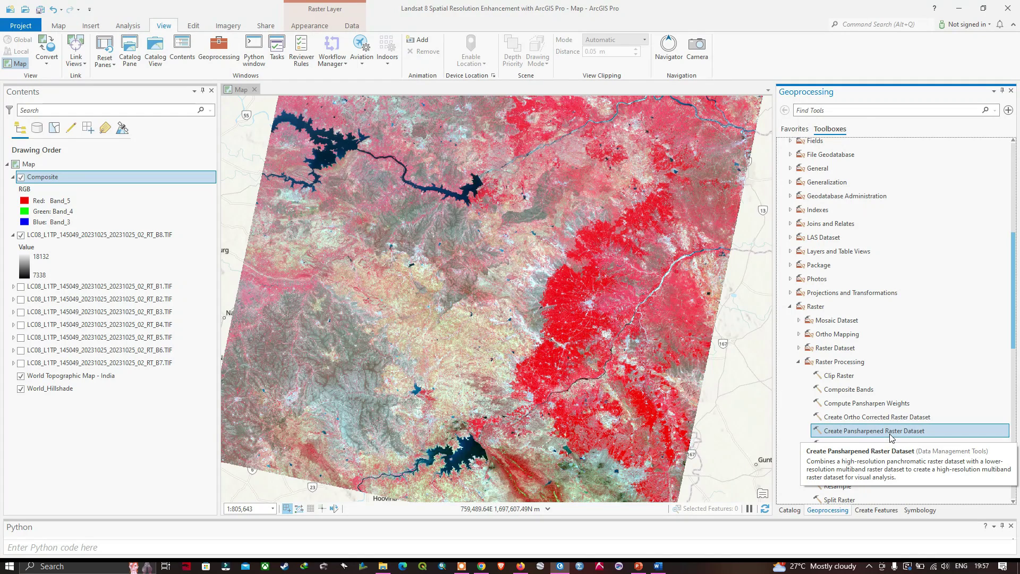
{"action": "left_click", "coordinate": [887, 432]}
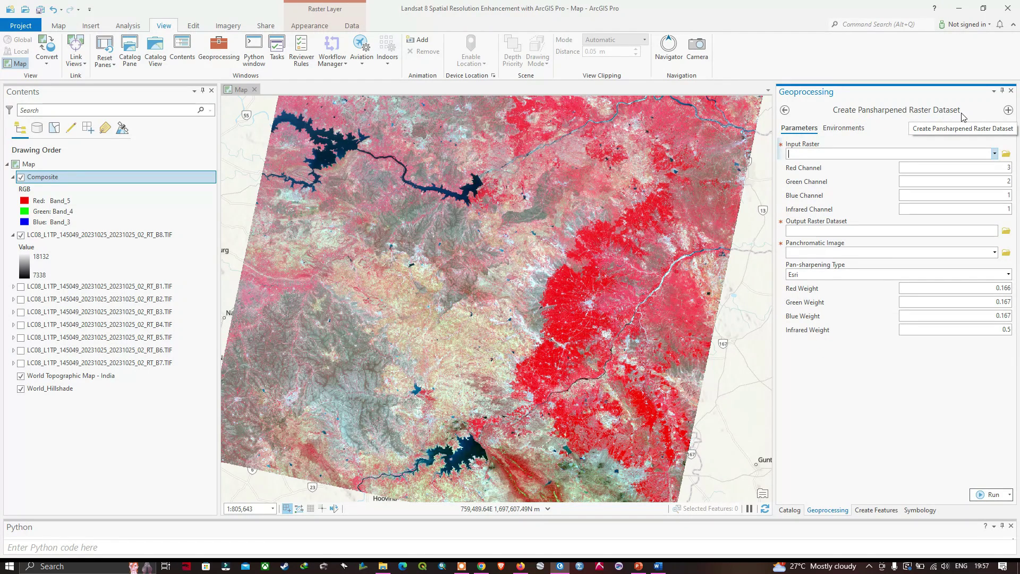
- Use Composite as the input raster and set the red channel to 4, green to 3, blue to 2 and infrared to 5
{"action": "left_click", "coordinate": [994, 154]}
{"action": "left_click", "coordinate": [806, 164]}
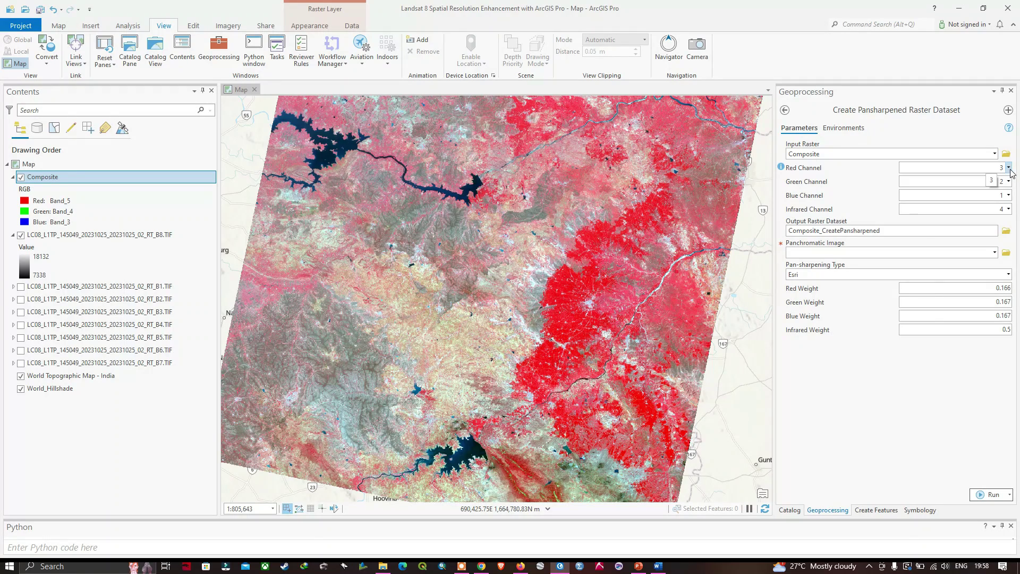
{"action": "left_click", "coordinate": [1008, 168]}
{"action": "left_click", "coordinate": [1002, 210]}
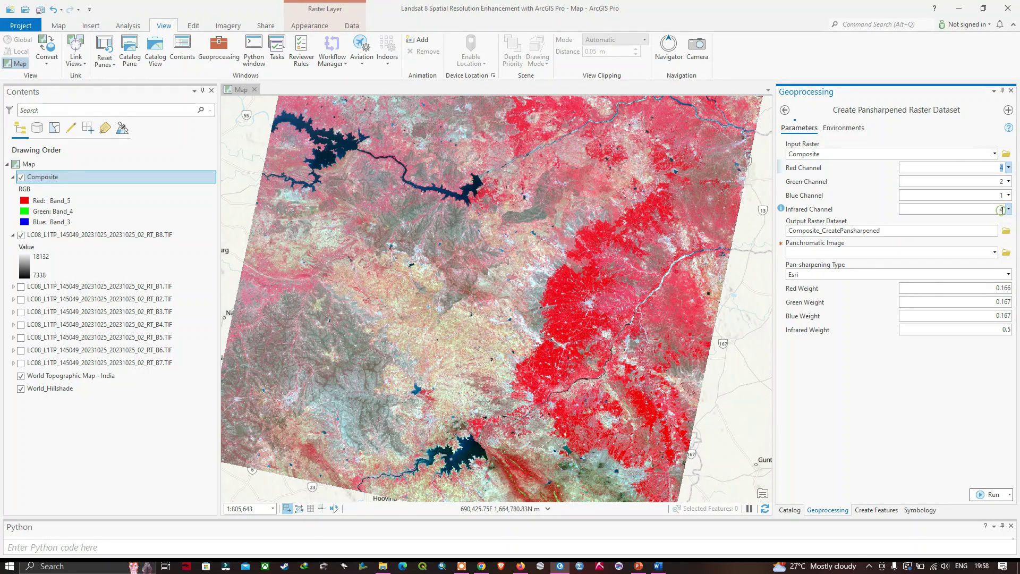
{"action": "left_click", "coordinate": [1009, 183]}
{"action": "left_click", "coordinate": [1009, 219]}
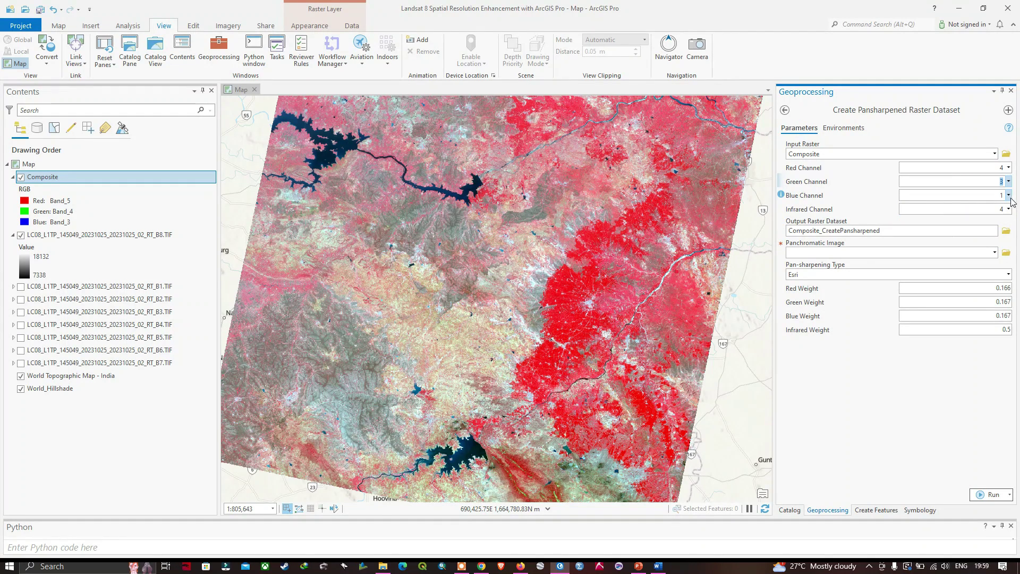
{"action": "left_click", "coordinate": [1010, 197]}
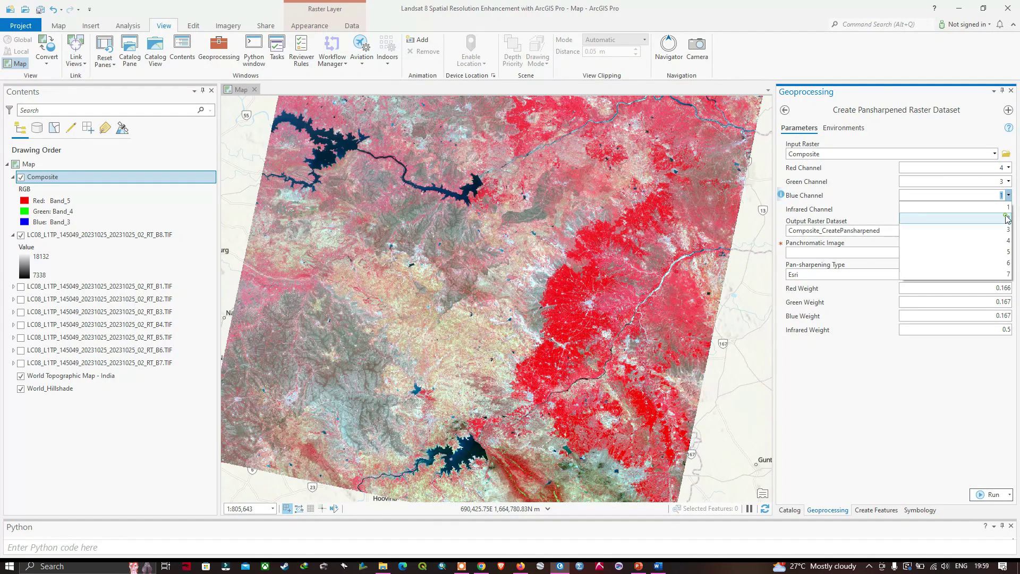
{"action": "left_click", "coordinate": [1002, 222]}
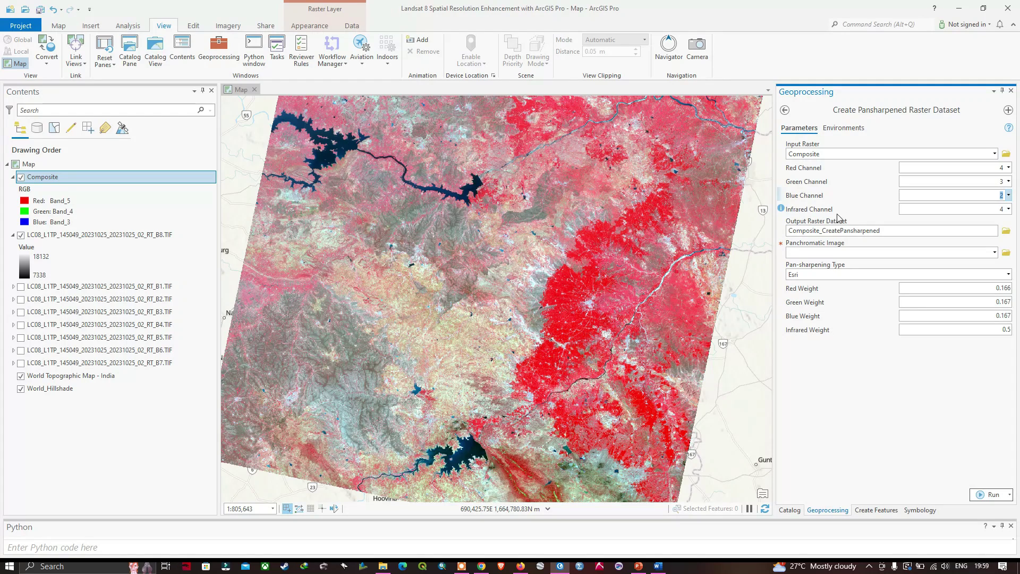
{"action": "left_click", "coordinate": [1008, 210]}
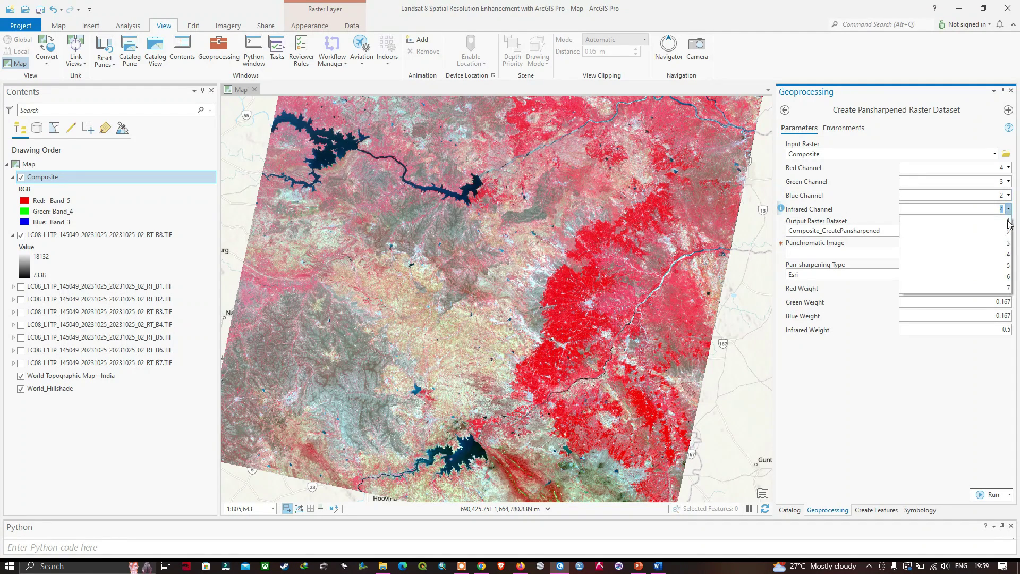
{"action": "left_click", "coordinate": [1005, 265]}
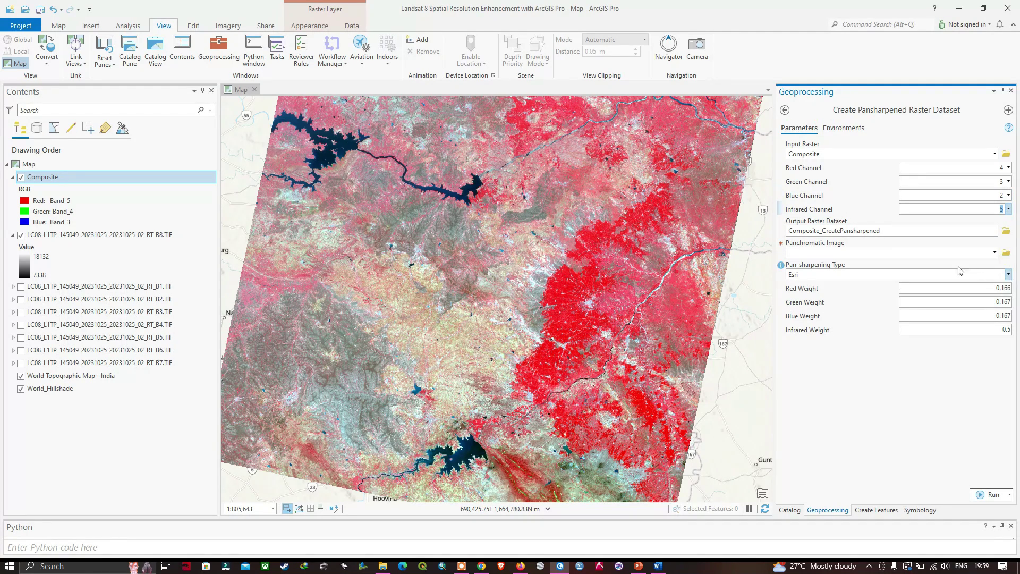
- Name the output raster Composite_15m.tif in the shapefile folder and choose LC08_L1TP_145049_20231025_20231025_02_RT_B8.TIF as the panchromatic image
{"action": "left_click", "coordinate": [1005, 231]}
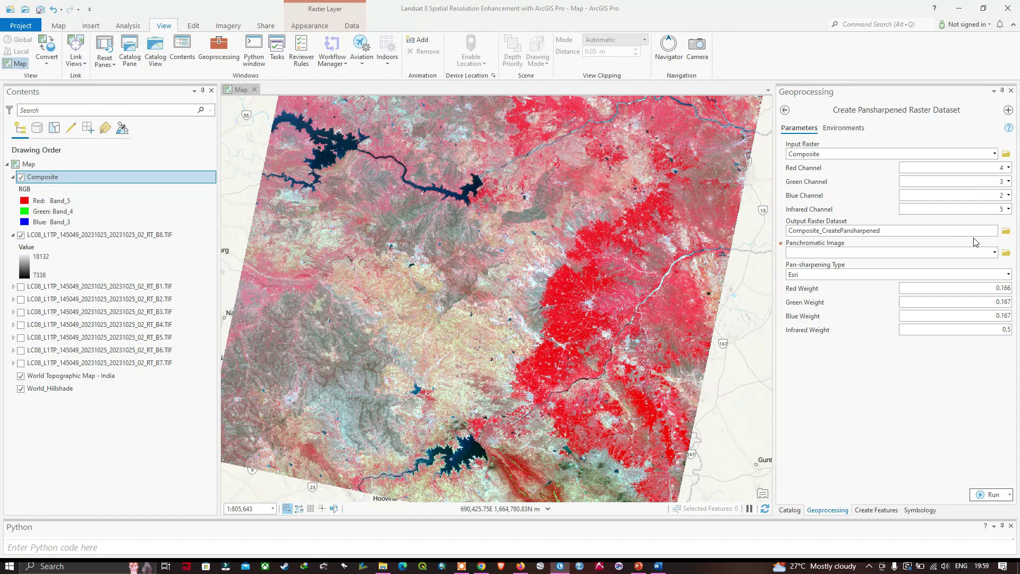
{"action": "type", "text": "Composite_15m.tif"}
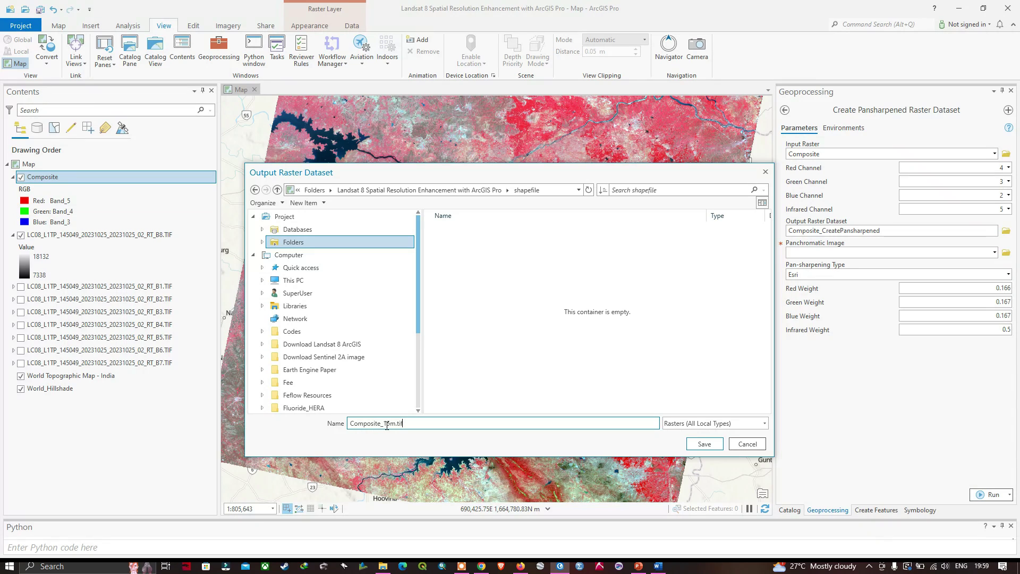
{"action": "left_click", "coordinate": [704, 444]}
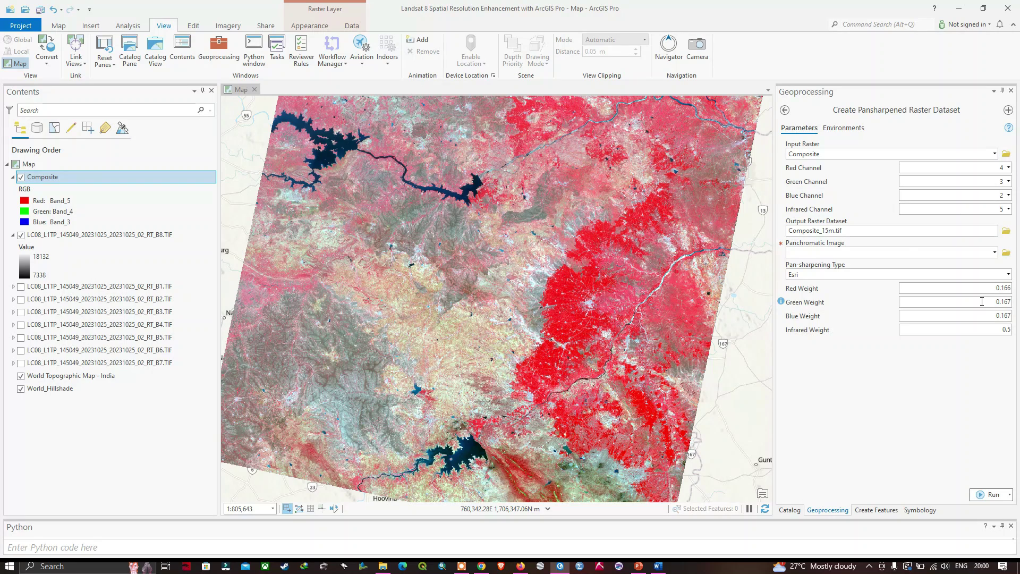
{"action": "left_click", "coordinate": [994, 253]}
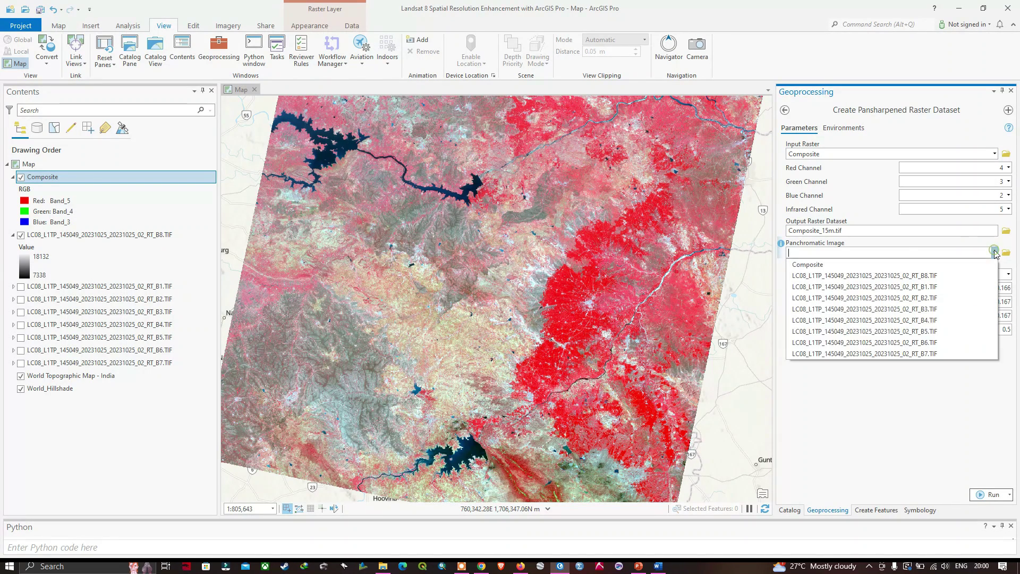
{"action": "left_click", "coordinate": [923, 276]}
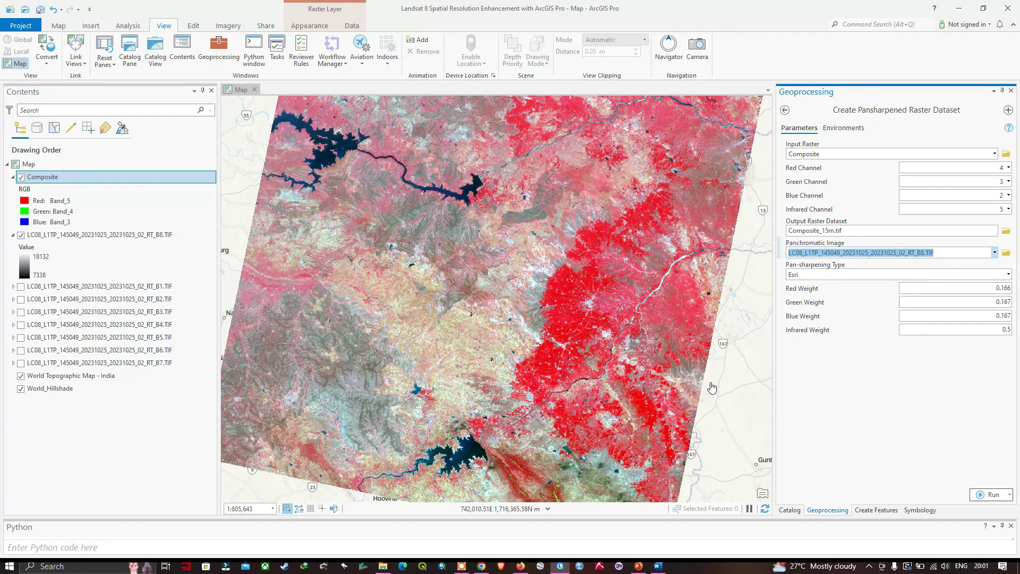
- Check the panchromatic band's resolution in the Landsat-8 sensor table in Word, then run the pansharpening in ArcGIS Pro with the Esri type
{"action": "left_click", "coordinate": [658, 565]}
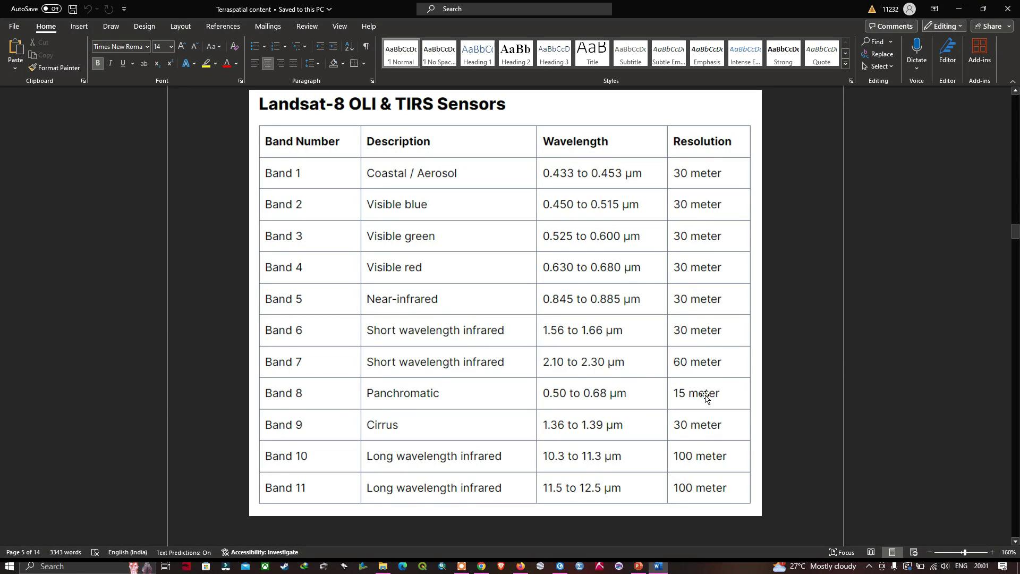
{"action": "left_click", "coordinate": [559, 566]}
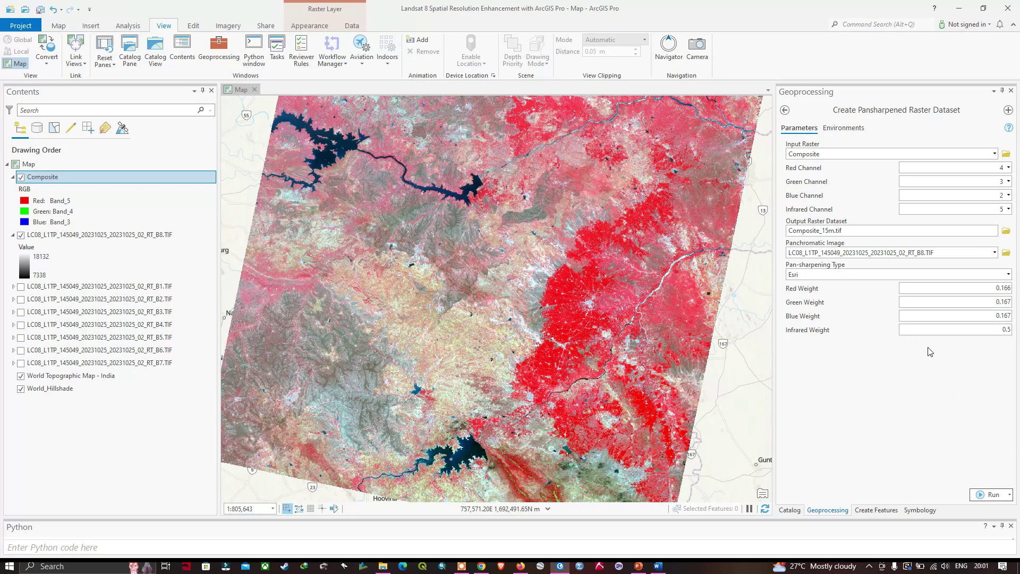
{"action": "left_click", "coordinate": [991, 495]}
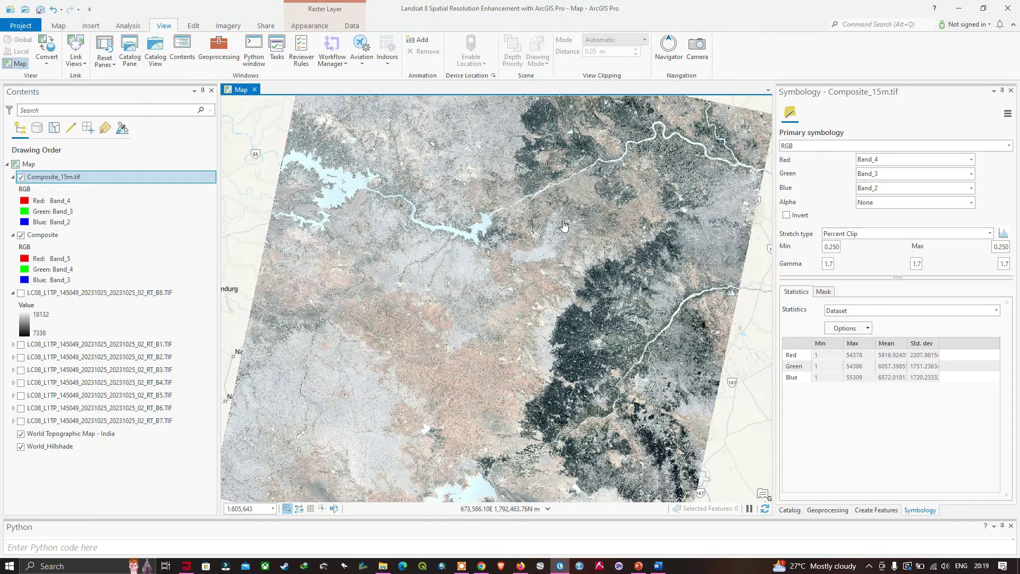
- Open the symbology of Composite_15m.tif and assign Band_5 to the red channel
{"action": "right_click", "coordinate": [58, 179]}
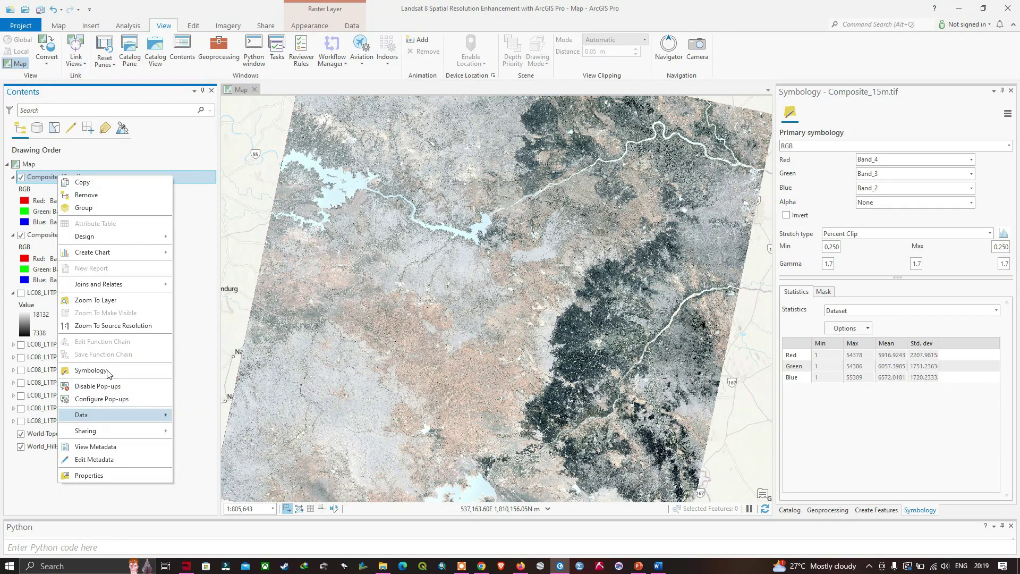
{"action": "left_click", "coordinate": [91, 370]}
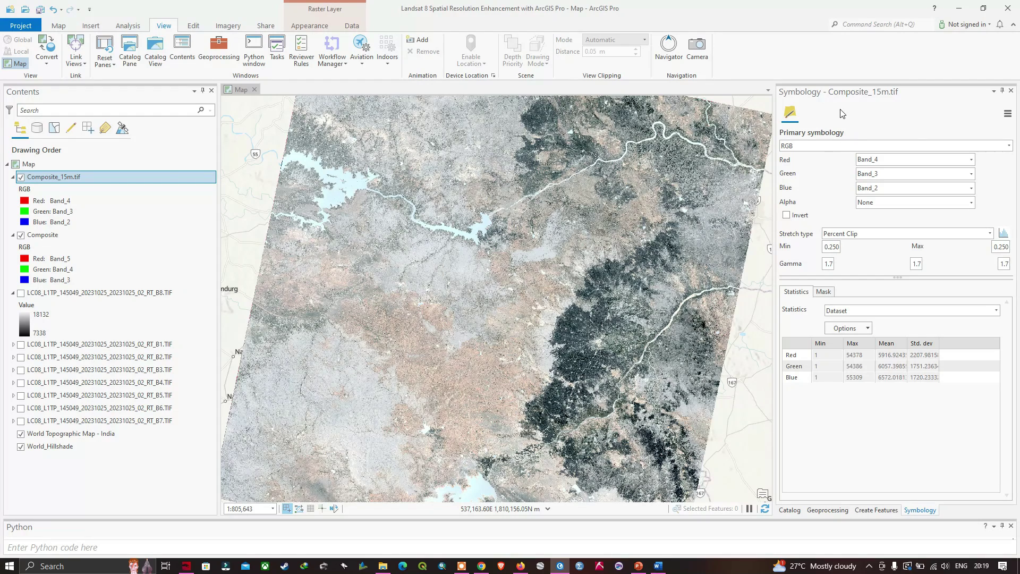
{"action": "left_click", "coordinate": [971, 160]}
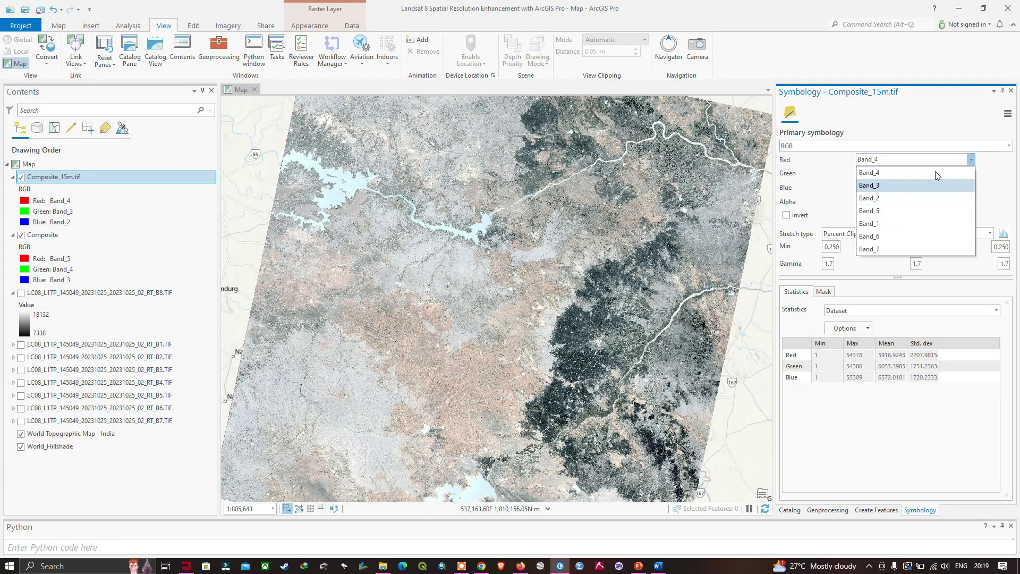
{"action": "left_click", "coordinate": [937, 172]}
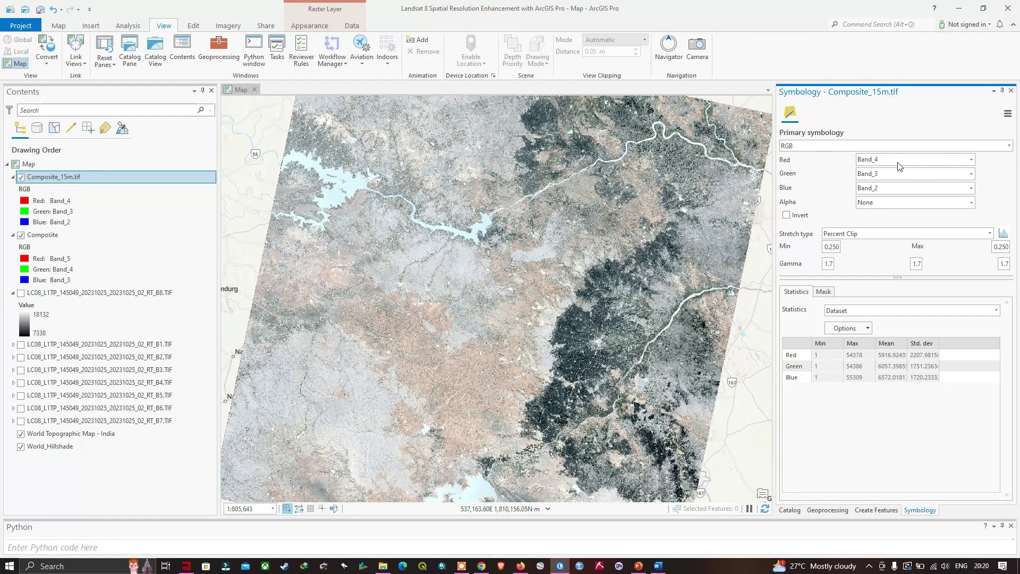
{"action": "left_click", "coordinate": [974, 160]}
{"action": "left_click", "coordinate": [886, 210]}
- Set the green channel of Composite_15m.tif to Band_4, blue to Band_3 and alpha to Band_5
{"action": "left_click", "coordinate": [971, 174]}
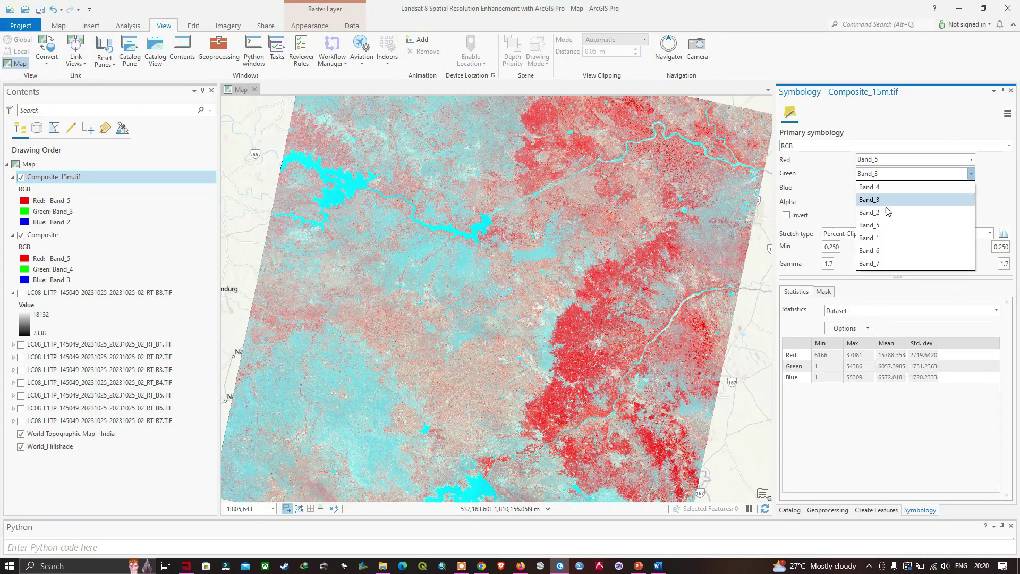
{"action": "left_click", "coordinate": [882, 187]}
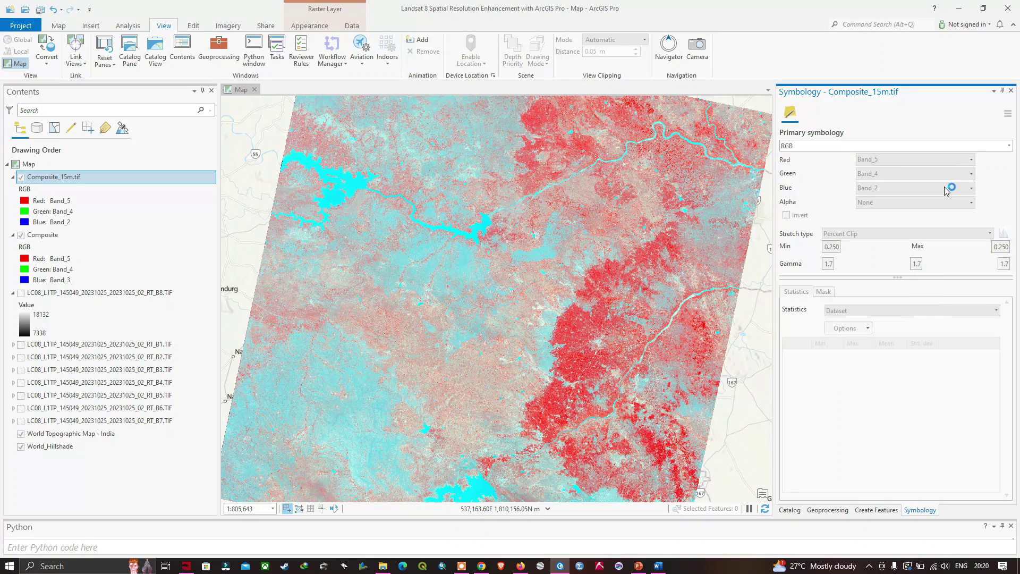
{"action": "left_click", "coordinate": [971, 188]}
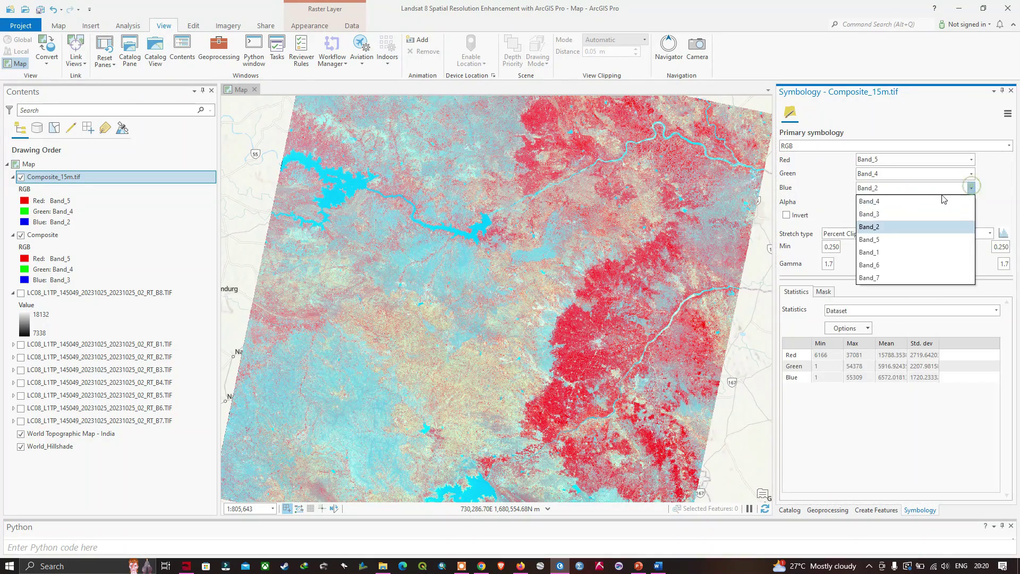
{"action": "left_click", "coordinate": [875, 213]}
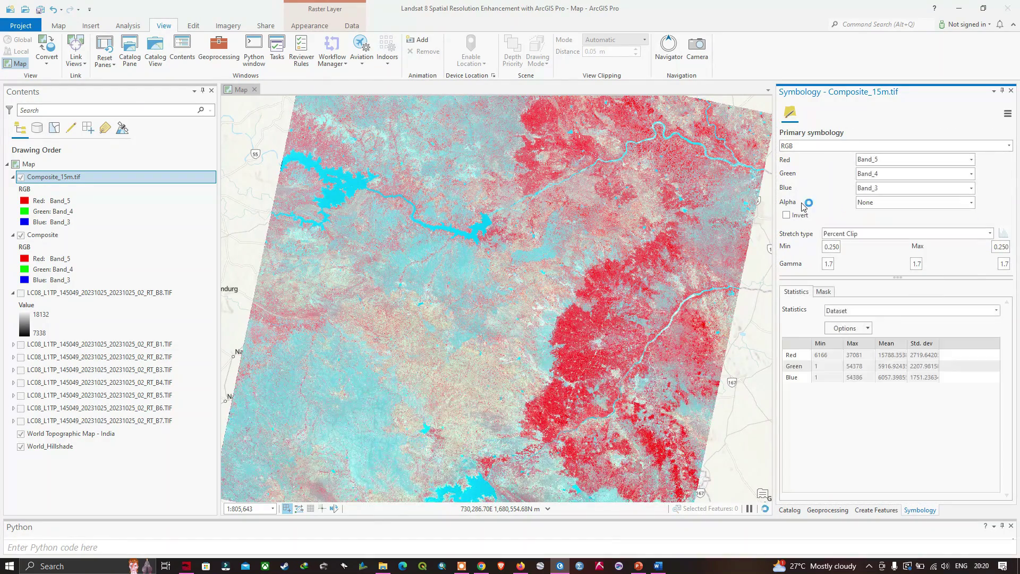
{"action": "left_click", "coordinate": [922, 204]}
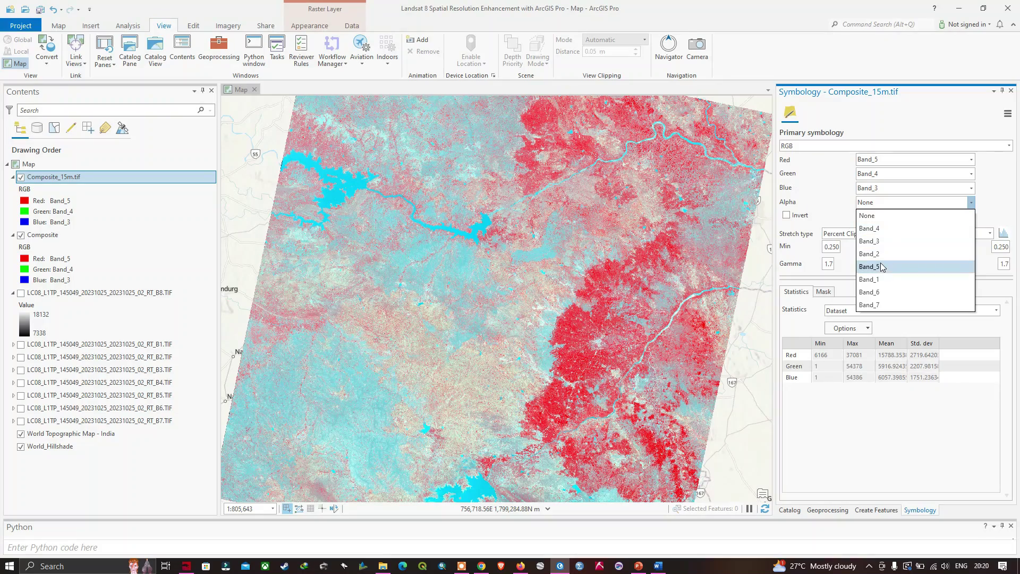
{"action": "left_click", "coordinate": [896, 266]}
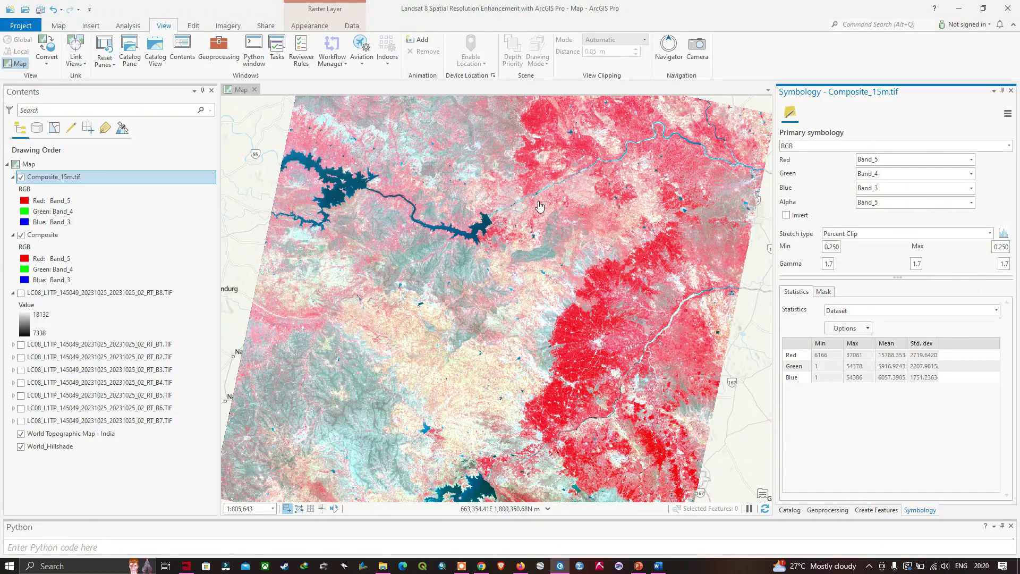
- Examine the detail of Composite_15m.tif at close range along the river and around the small settlement among the fields
{"action": "scroll", "coordinate": [515, 197], "scroll_direction": "up", "scroll_amount": 3}
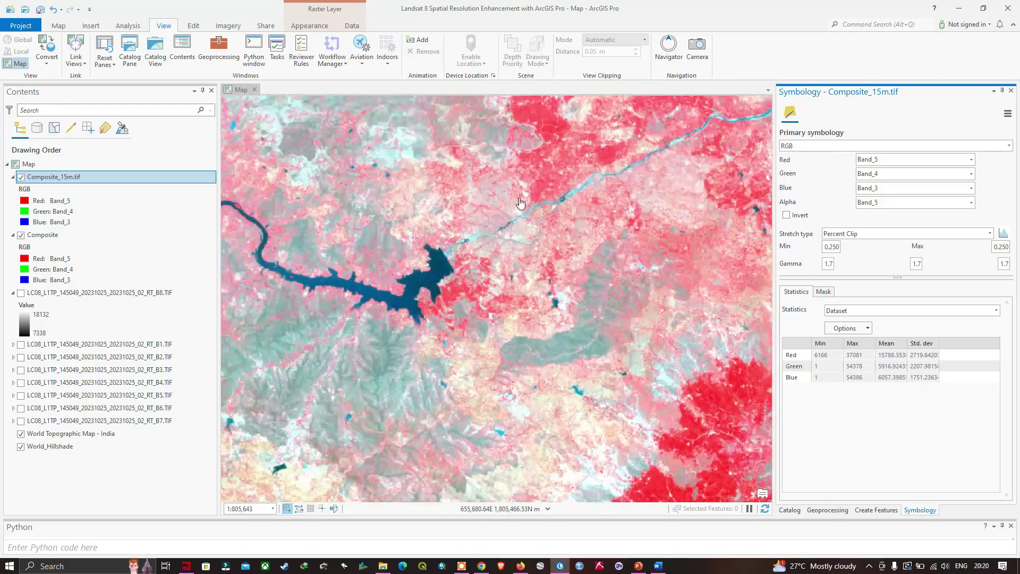
{"action": "scroll", "coordinate": [526, 238], "scroll_direction": "up", "scroll_amount": 6}
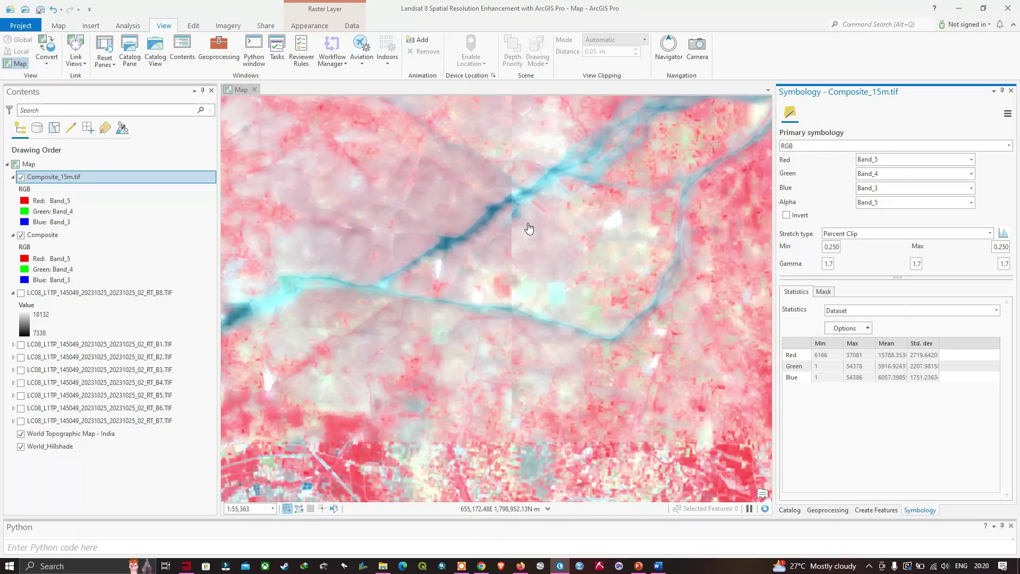
{"action": "left_click_drag", "start_coordinate": [564, 174], "coordinate": [446, 258]}
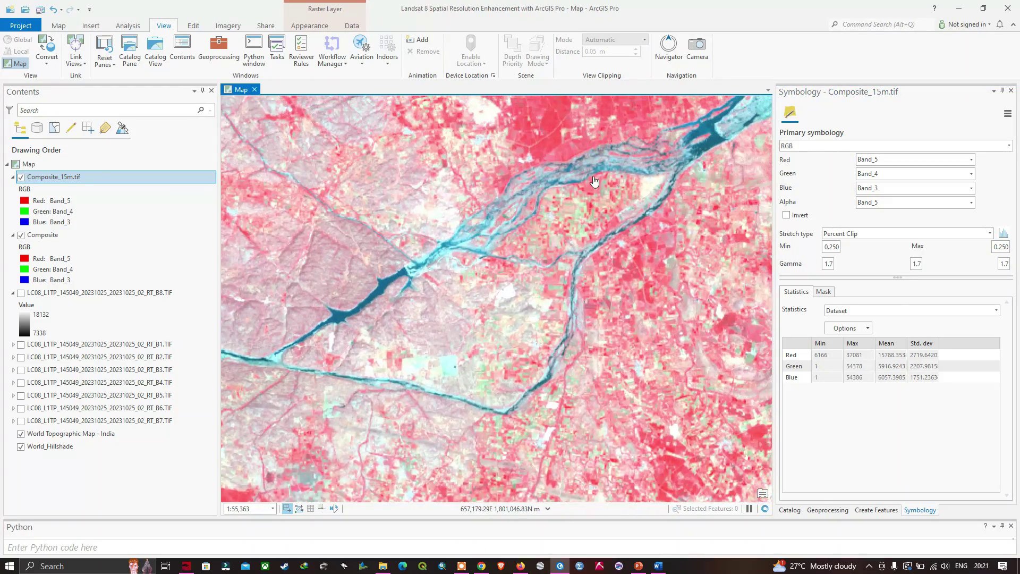
{"action": "left_click_drag", "start_coordinate": [592, 183], "coordinate": [476, 249]}
{"action": "scroll", "coordinate": [499, 243], "scroll_direction": "down", "scroll_amount": 3}
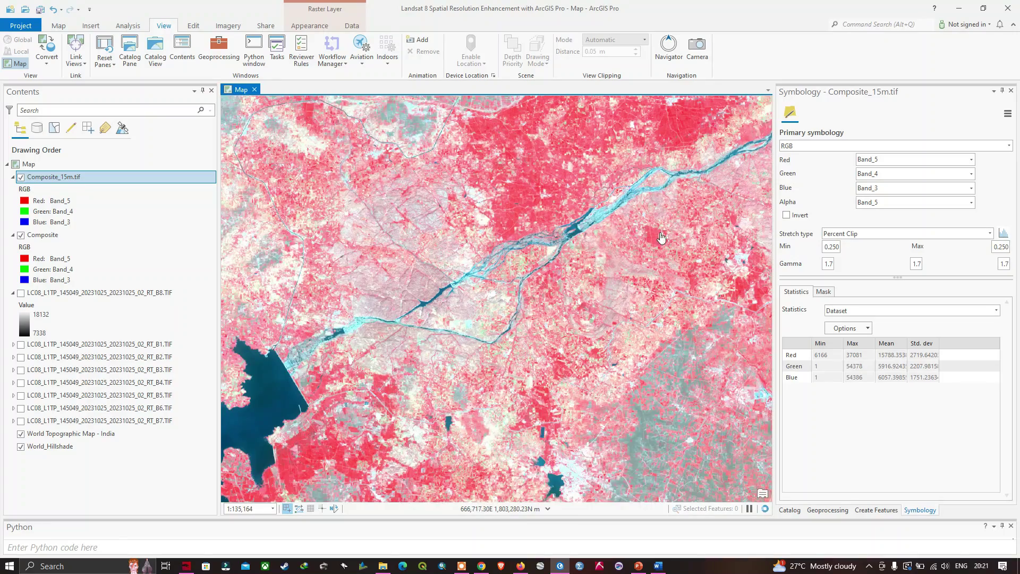
{"action": "scroll", "coordinate": [499, 244], "scroll_direction": "up", "scroll_amount": 8}
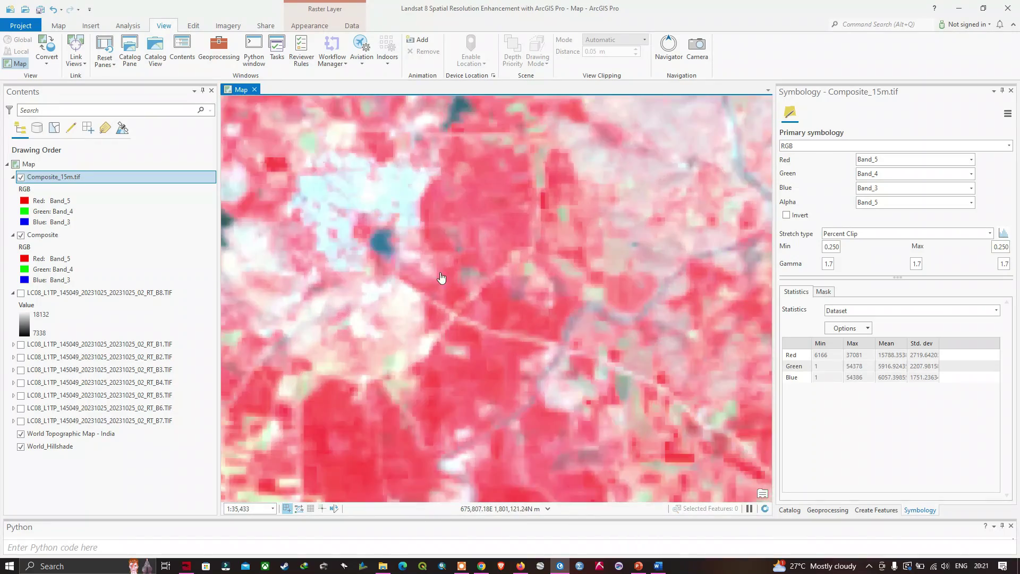
{"action": "scroll", "coordinate": [569, 257], "scroll_direction": "down", "scroll_amount": 1}
{"action": "scroll", "coordinate": [584, 266], "scroll_direction": "down", "scroll_amount": 1}
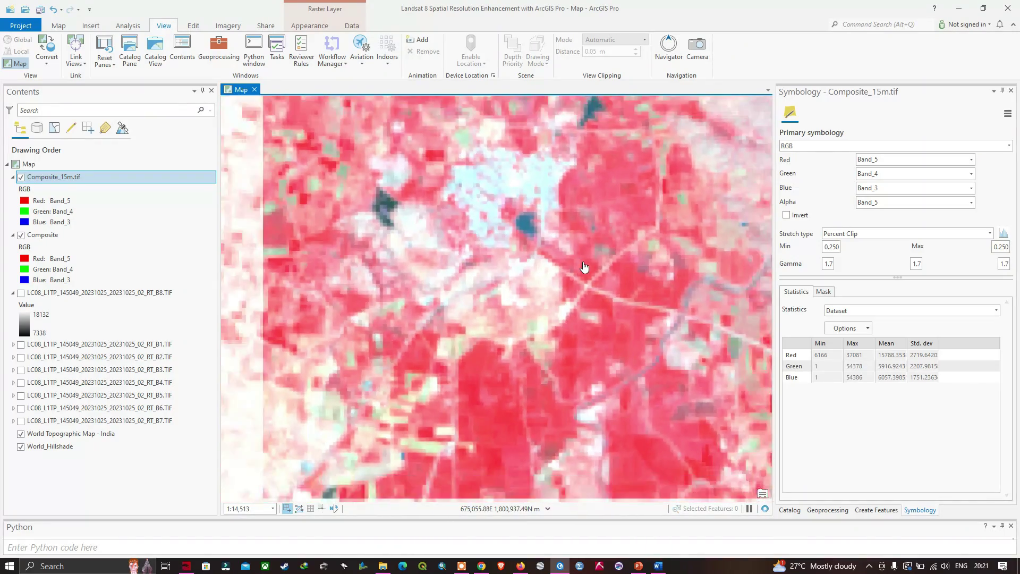
{"action": "scroll", "coordinate": [584, 265], "scroll_direction": "up", "scroll_amount": 2}
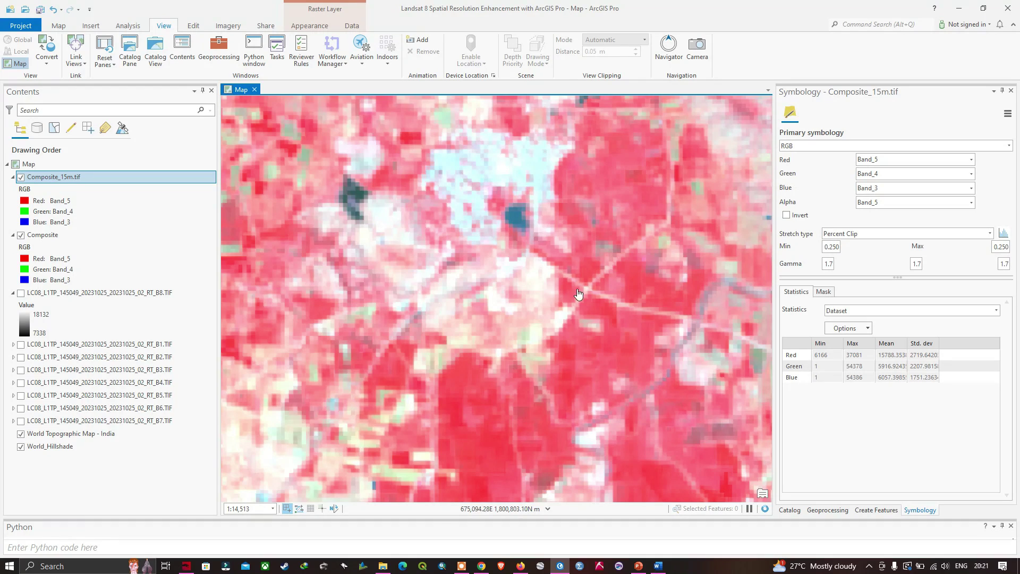
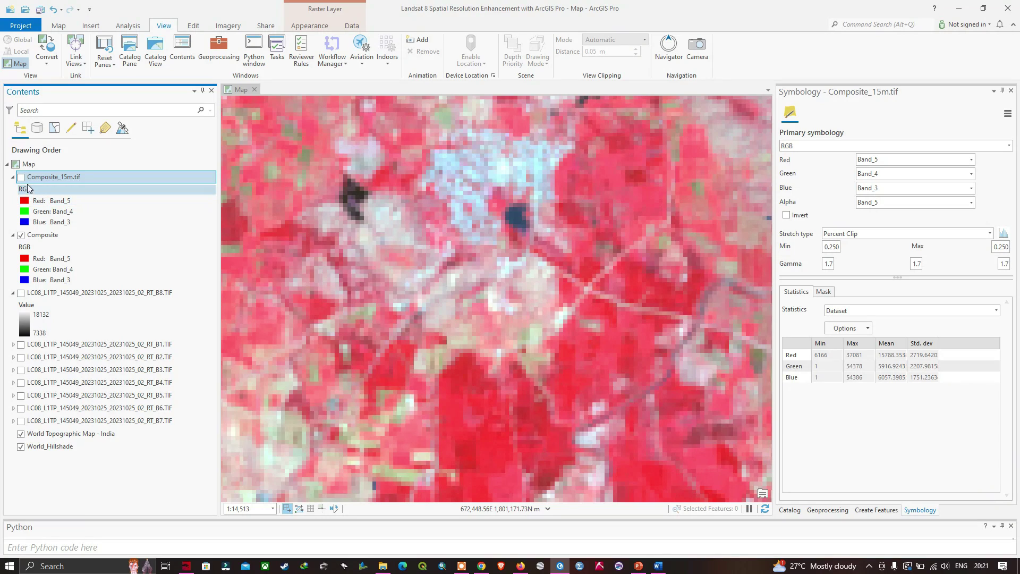
- Compare Composite_15m.tif with Composite over the small settlement by toggling the pansharpened layer's visibility, leaving it hidden
{"action": "left_click", "coordinate": [22, 177]}
{"action": "left_click", "coordinate": [21, 178]}
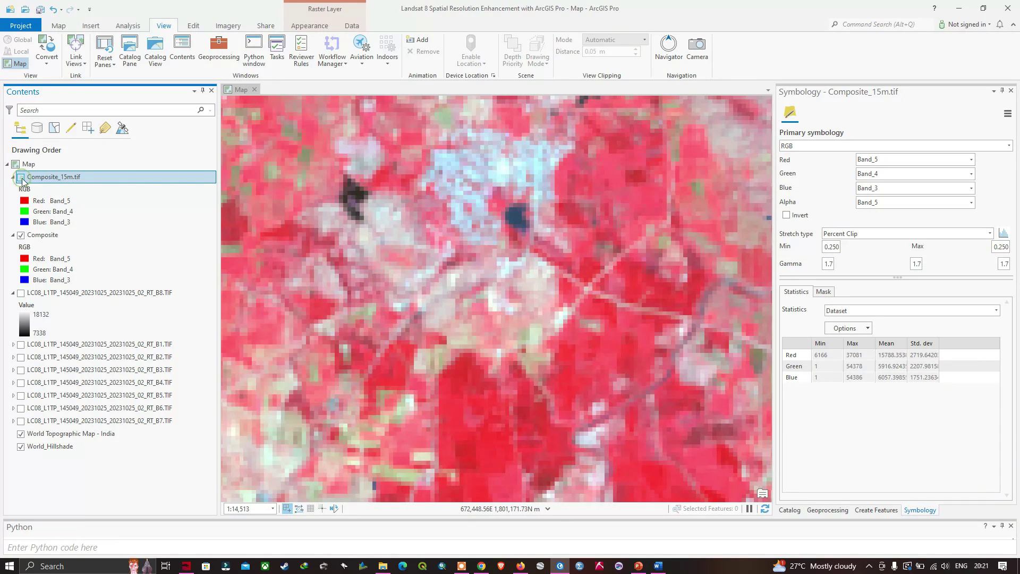
{"action": "left_click", "coordinate": [21, 178]}
{"action": "left_click", "coordinate": [21, 177]}
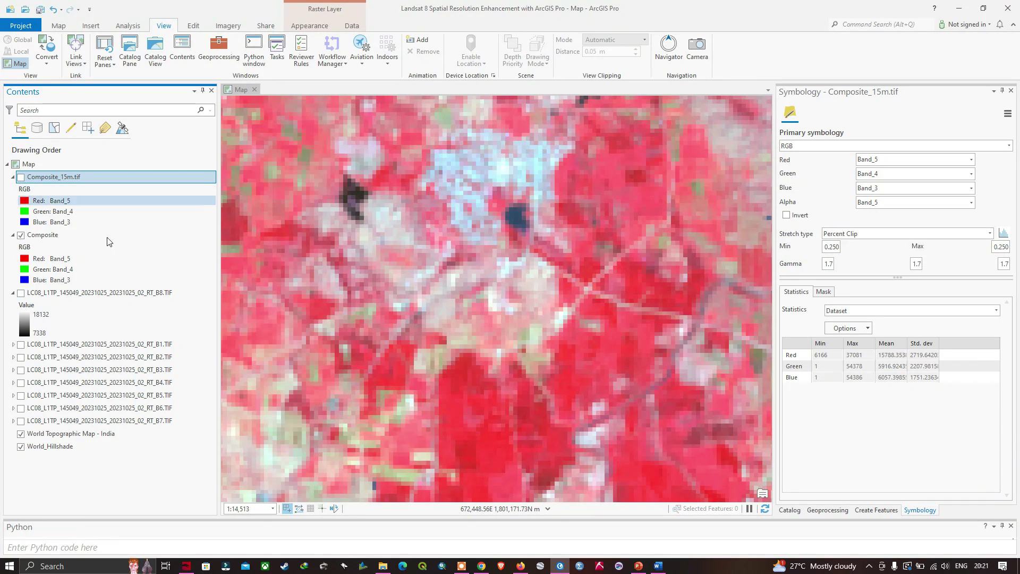
- Compare both composites over the town beside the two lakes by toggling Composite_15m.tif repeatedly, leaving it visible
{"action": "scroll", "coordinate": [544, 327], "scroll_direction": "down", "scroll_amount": 3}
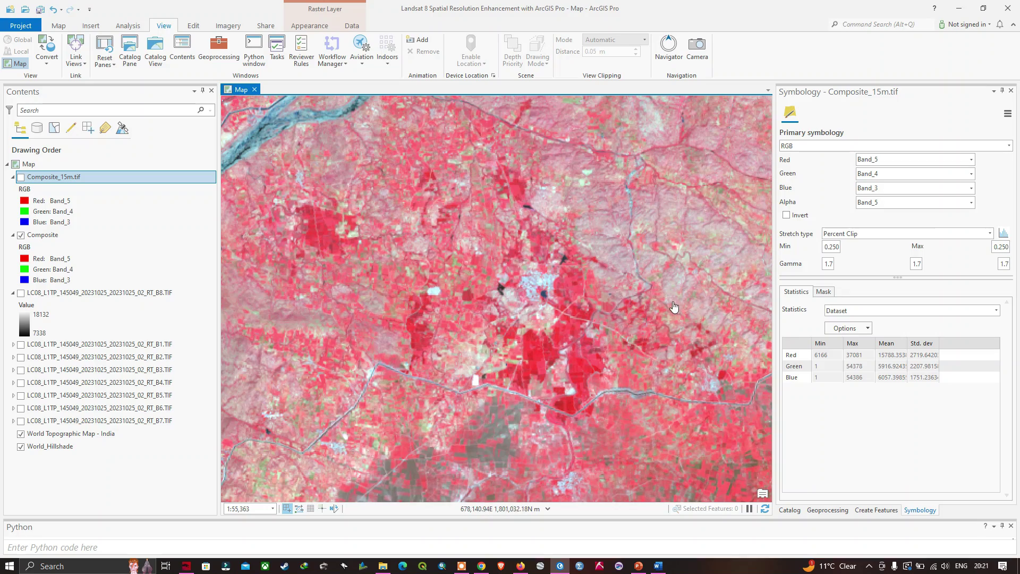
{"action": "scroll", "coordinate": [648, 301], "scroll_direction": "down", "scroll_amount": 4}
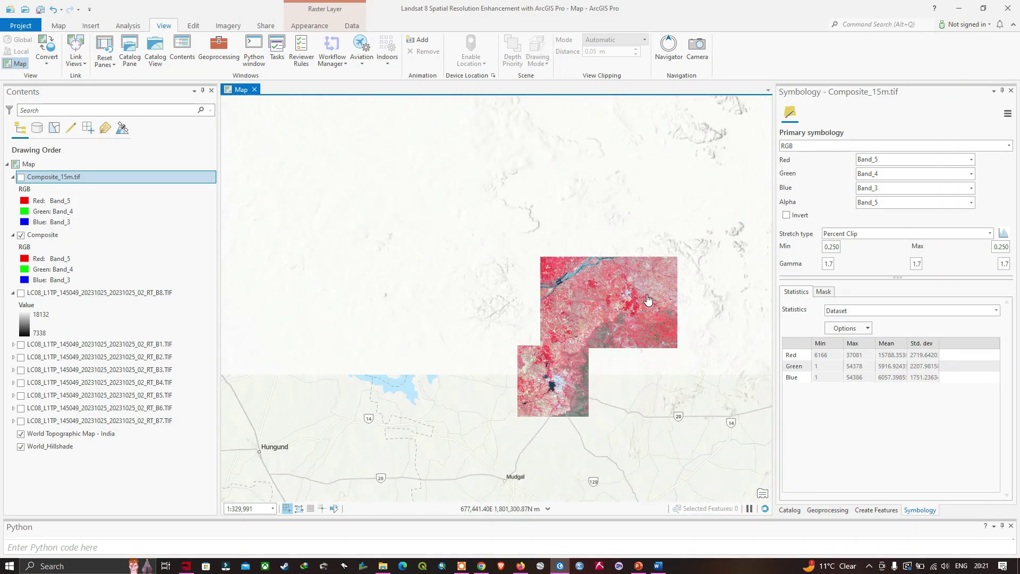
{"action": "scroll", "coordinate": [555, 387], "scroll_direction": "up", "scroll_amount": 6}
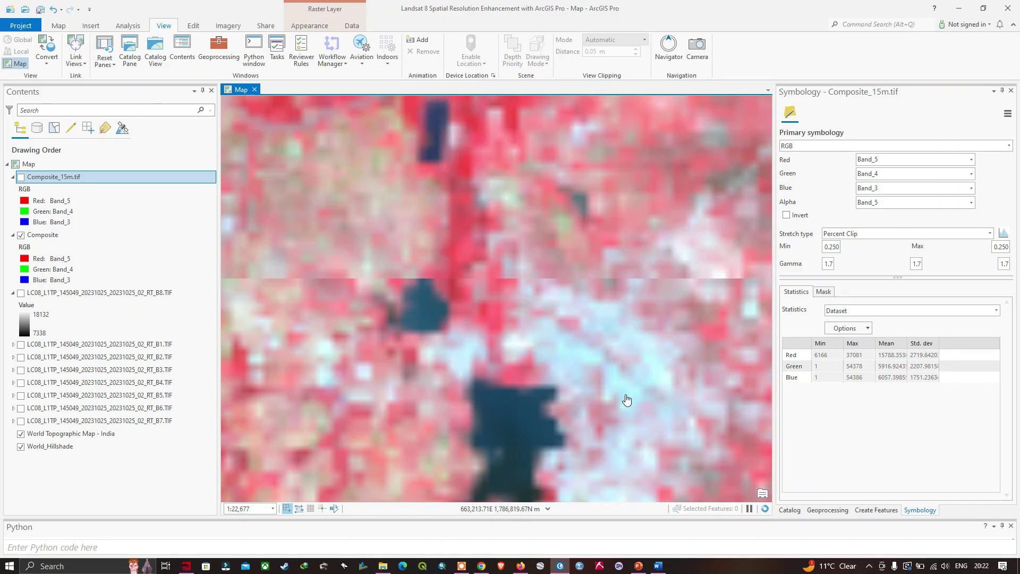
{"action": "left_click_drag", "start_coordinate": [627, 399], "coordinate": [568, 300]}
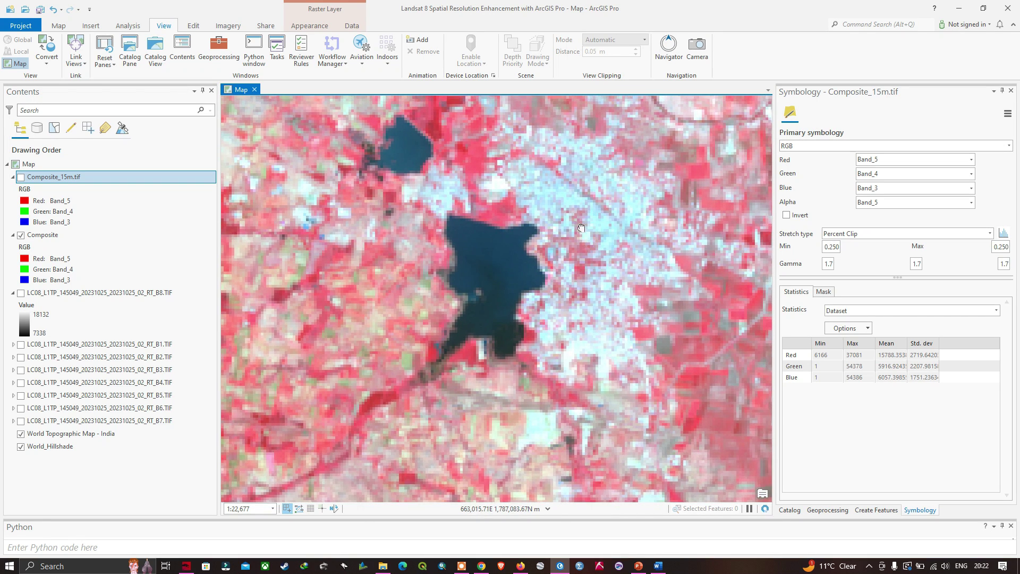
{"action": "left_click_drag", "start_coordinate": [547, 196], "coordinate": [518, 223]}
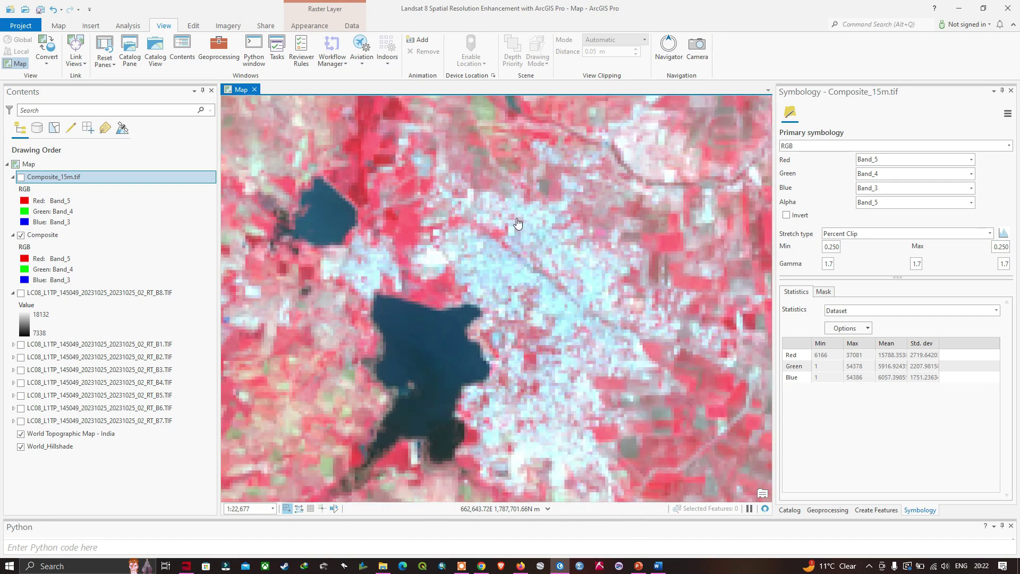
{"action": "scroll", "coordinate": [518, 223], "scroll_direction": "up", "scroll_amount": 1}
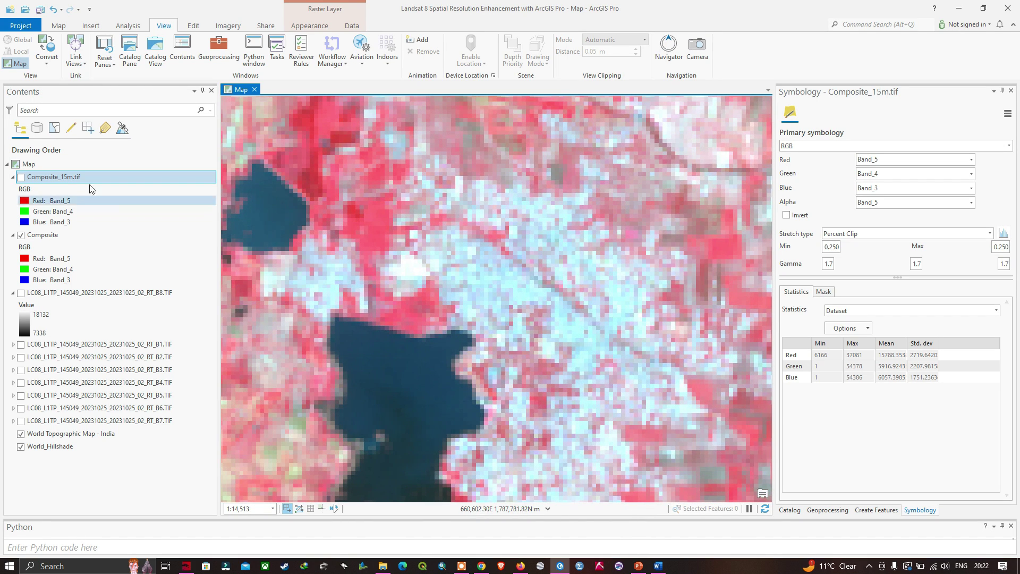
{"action": "left_click", "coordinate": [21, 176]}
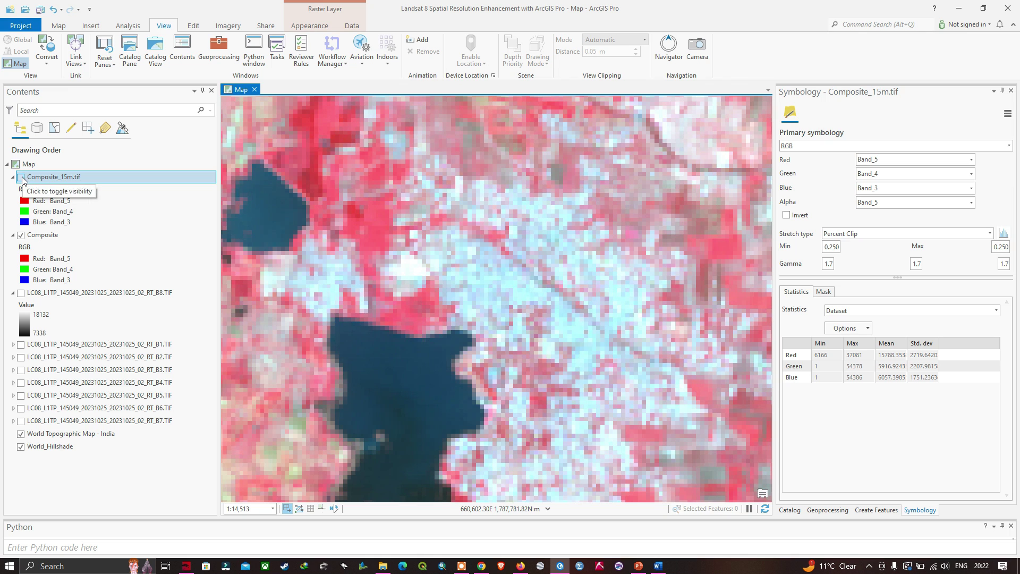
{"action": "left_click", "coordinate": [21, 176]}
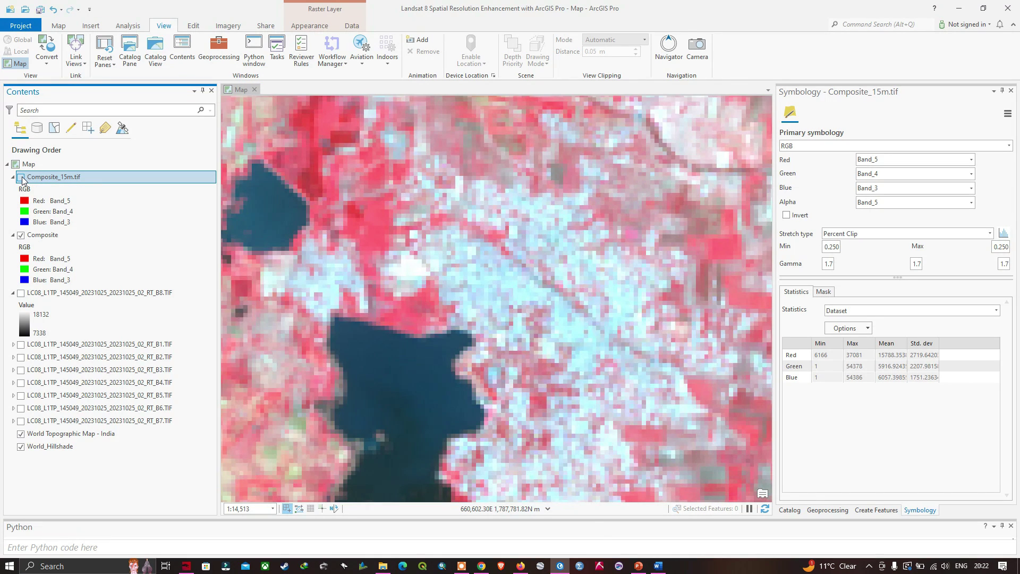
{"action": "left_click", "coordinate": [21, 176]}
{"action": "left_click", "coordinate": [22, 177]}
{"action": "left_click", "coordinate": [21, 176]}
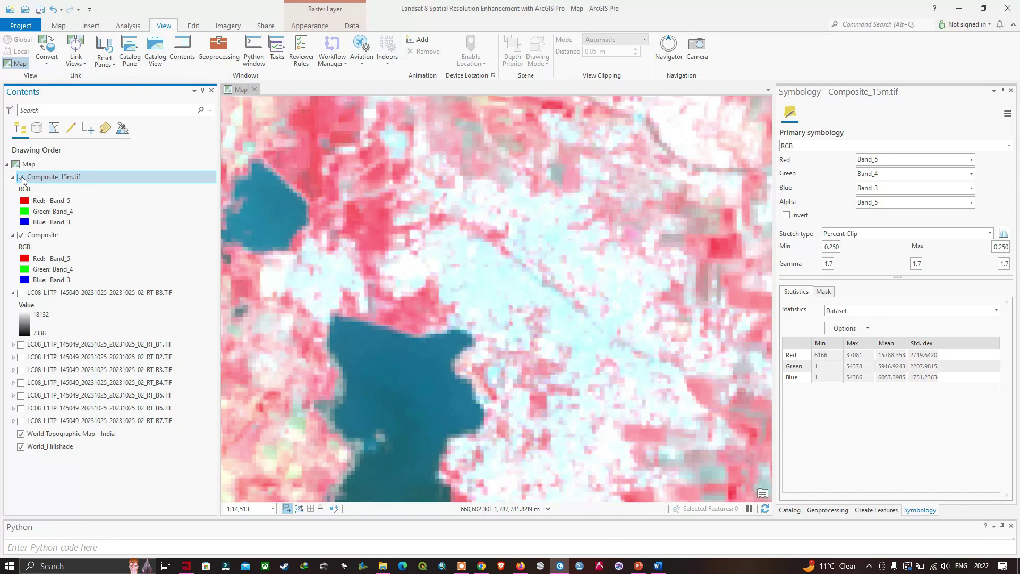
{"action": "left_click", "coordinate": [22, 177]}
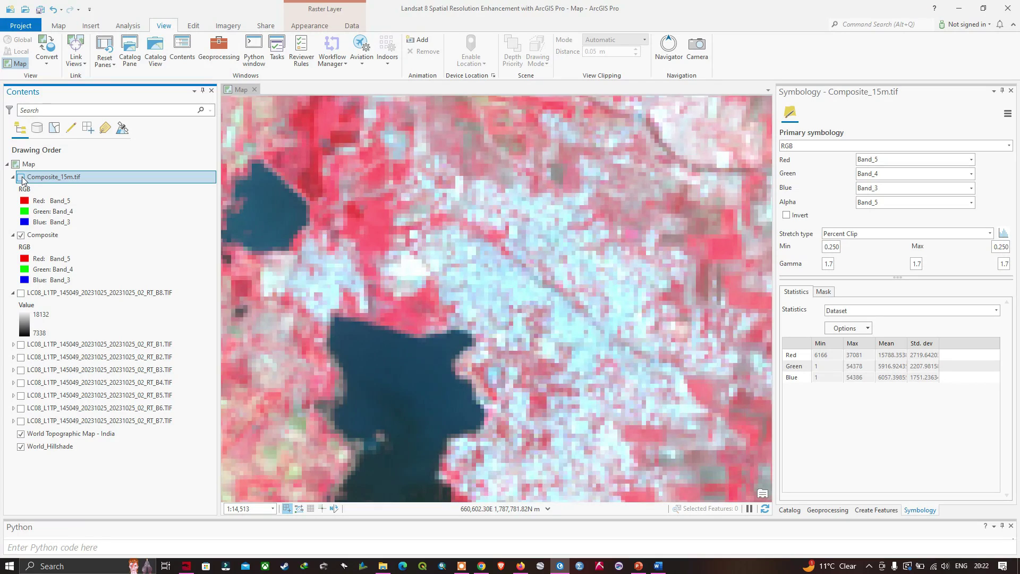
{"action": "left_click", "coordinate": [21, 176]}
{"action": "left_click", "coordinate": [21, 176]}
{"action": "left_click", "coordinate": [21, 176]}
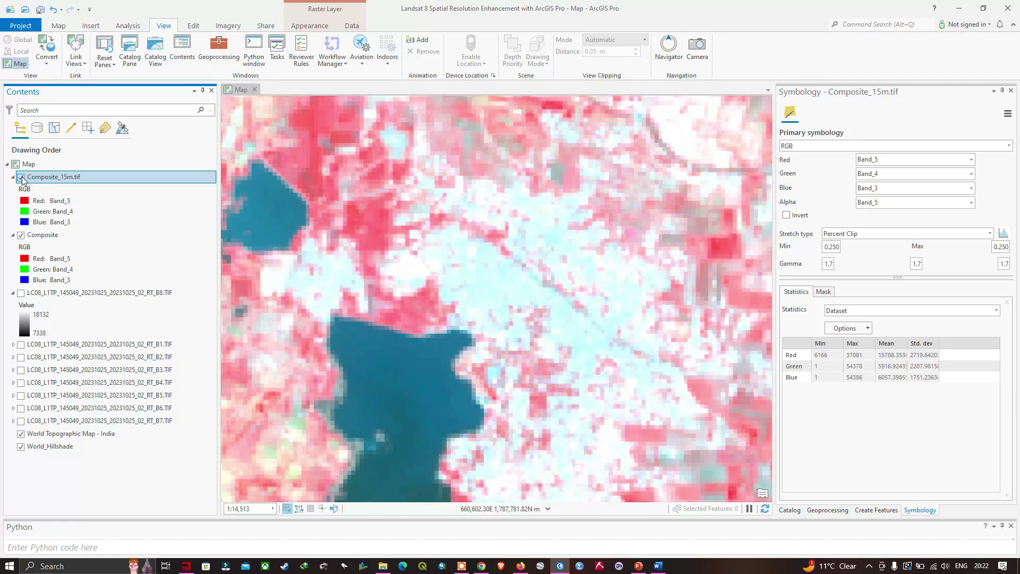
- Compare Composite_15m.tif with Composite over the diagonal road and fields northeast of the town by toggling the pansharpened layer, leaving it visible
{"action": "scroll", "coordinate": [489, 319], "scroll_direction": "down", "scroll_amount": 2}
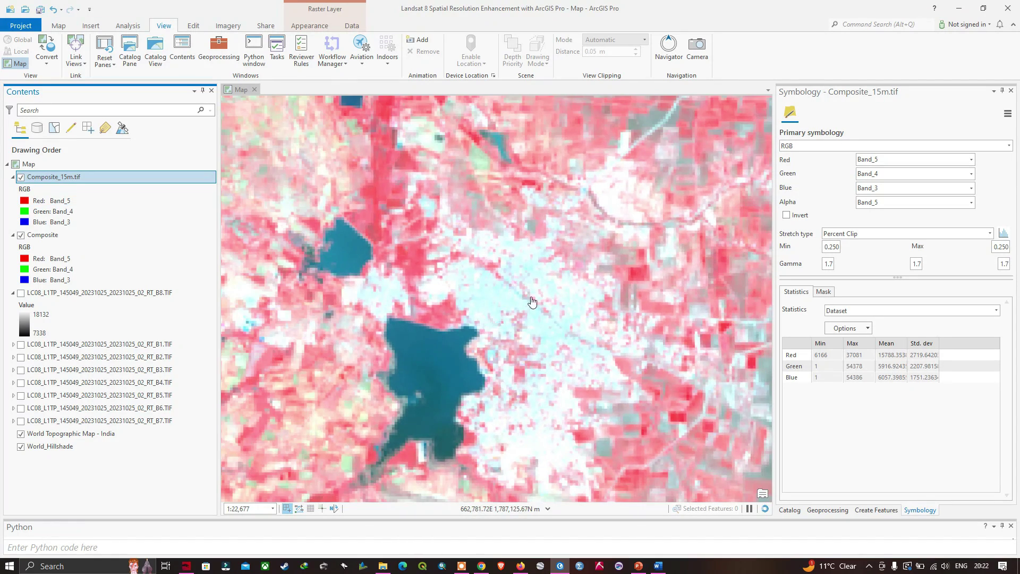
{"action": "scroll", "coordinate": [583, 275], "scroll_direction": "down", "scroll_amount": 2}
{"action": "left_click_drag", "start_coordinate": [583, 275], "coordinate": [458, 389]}
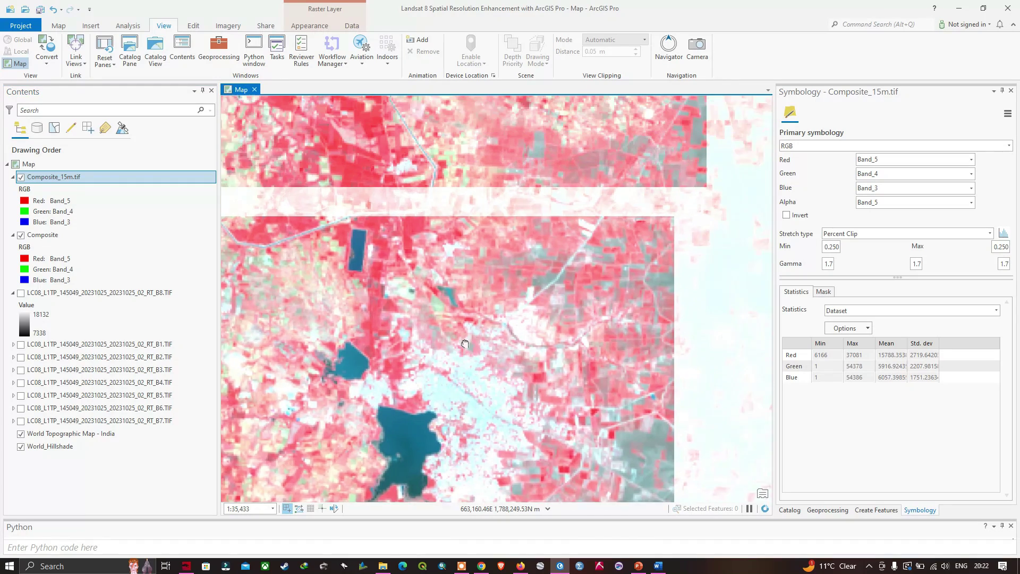
{"action": "left_click_drag", "start_coordinate": [616, 277], "coordinate": [510, 345]}
{"action": "scroll", "coordinate": [504, 340], "scroll_direction": "up", "scroll_amount": 4}
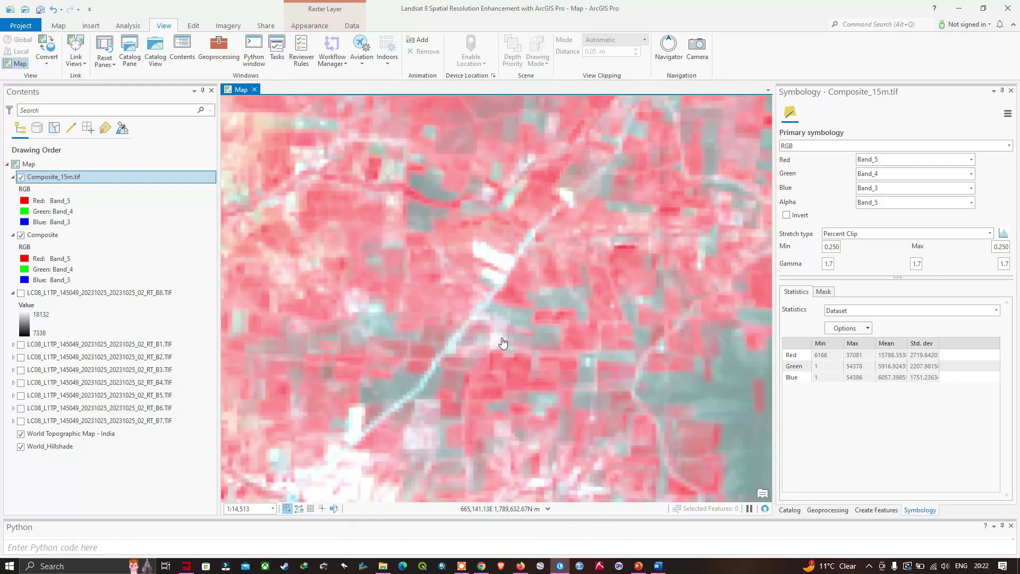
{"action": "scroll", "coordinate": [504, 336], "scroll_direction": "down", "scroll_amount": 2}
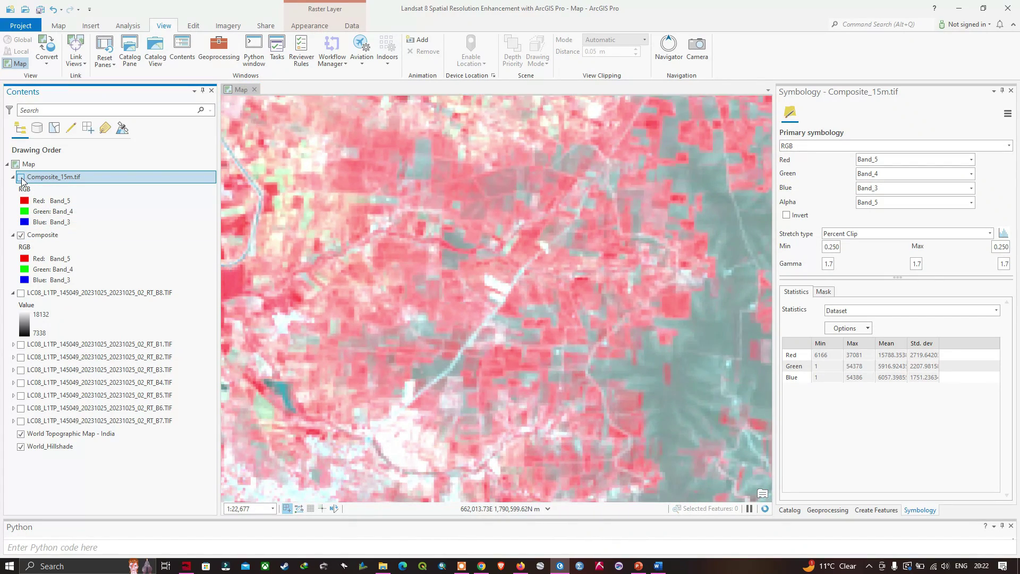
{"action": "left_click", "coordinate": [22, 178]}
{"action": "left_click", "coordinate": [21, 178]}
{"action": "left_click", "coordinate": [21, 177]}
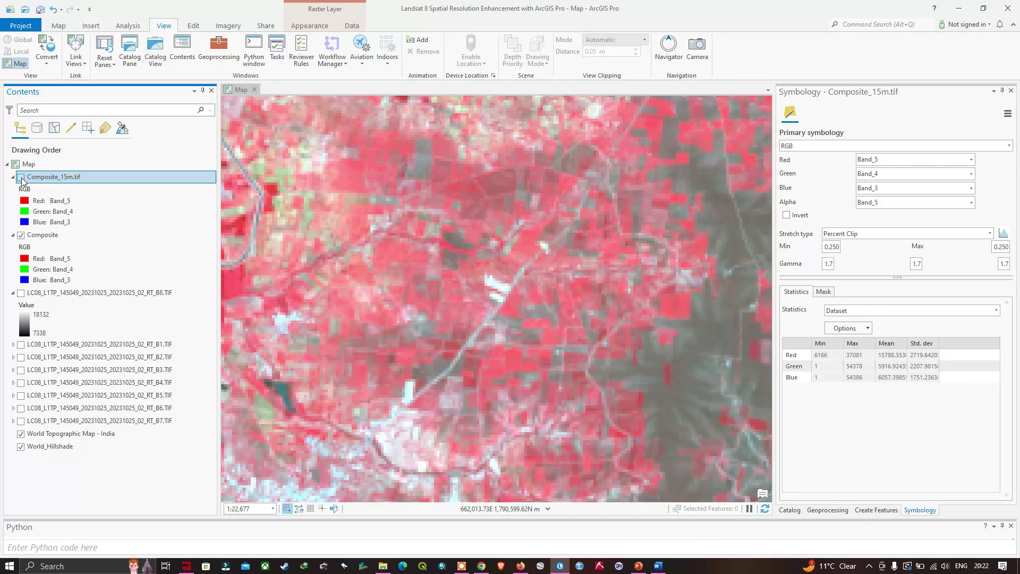
{"action": "left_click", "coordinate": [22, 178]}
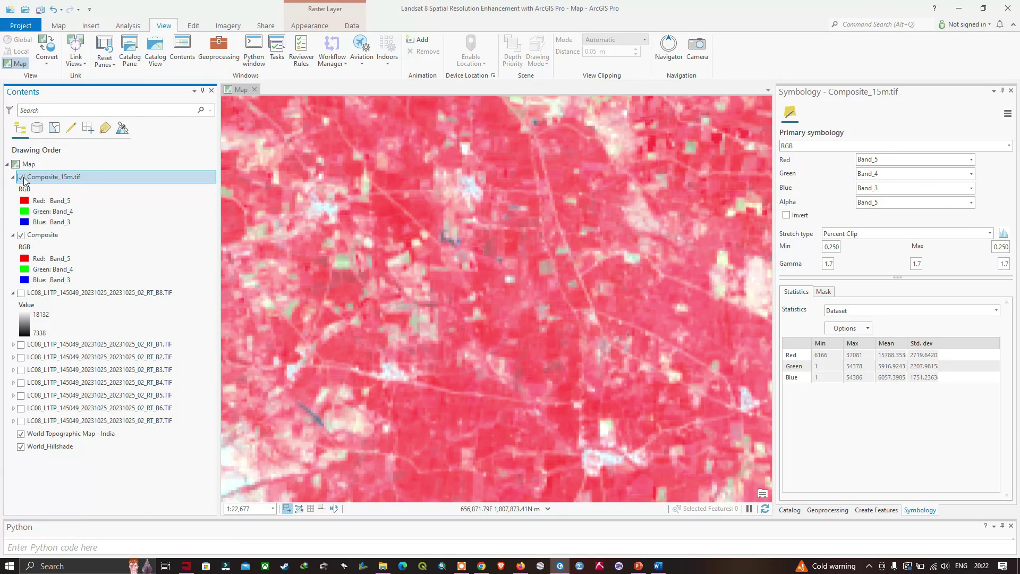
- Compare both composites over the farmland with scattered villages farther north by toggling Composite_15m.tif repeatedly, leaving it visible
{"action": "left_click", "coordinate": [22, 177]}
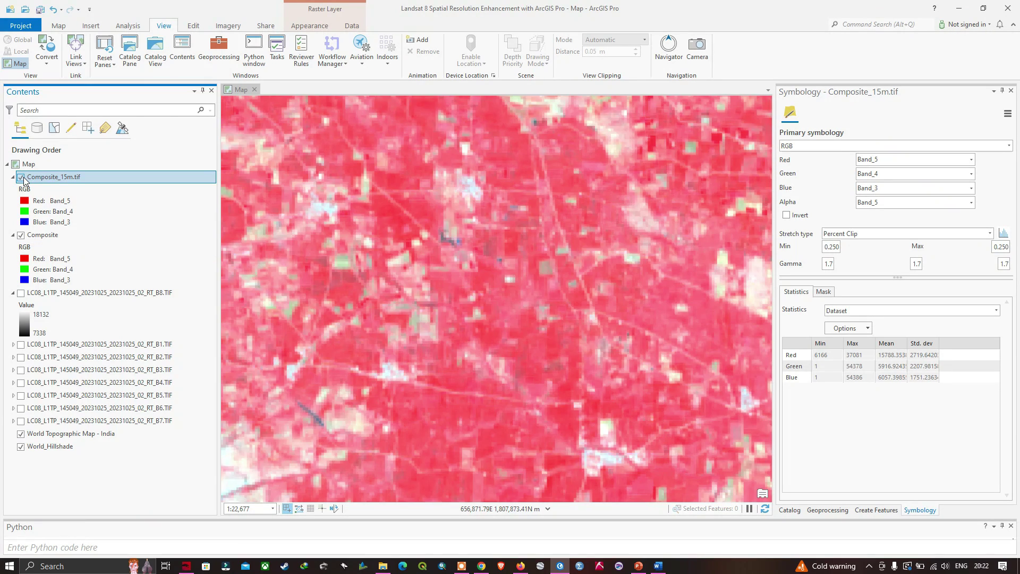
{"action": "left_click", "coordinate": [21, 177]}
{"action": "left_click", "coordinate": [21, 178]}
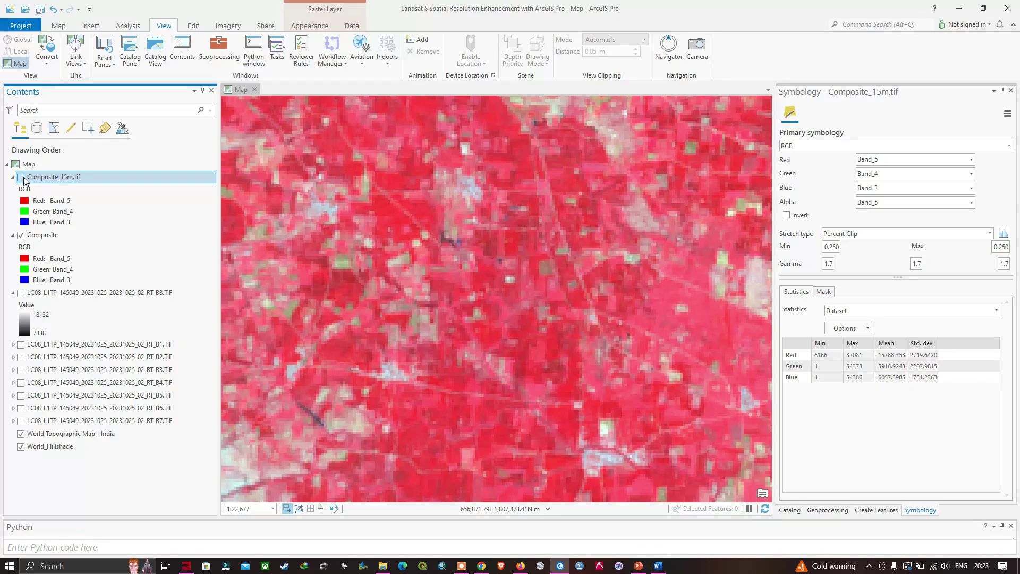
{"action": "left_click", "coordinate": [22, 178]}
{"action": "left_click", "coordinate": [21, 177]}
{"action": "left_click", "coordinate": [21, 178]}
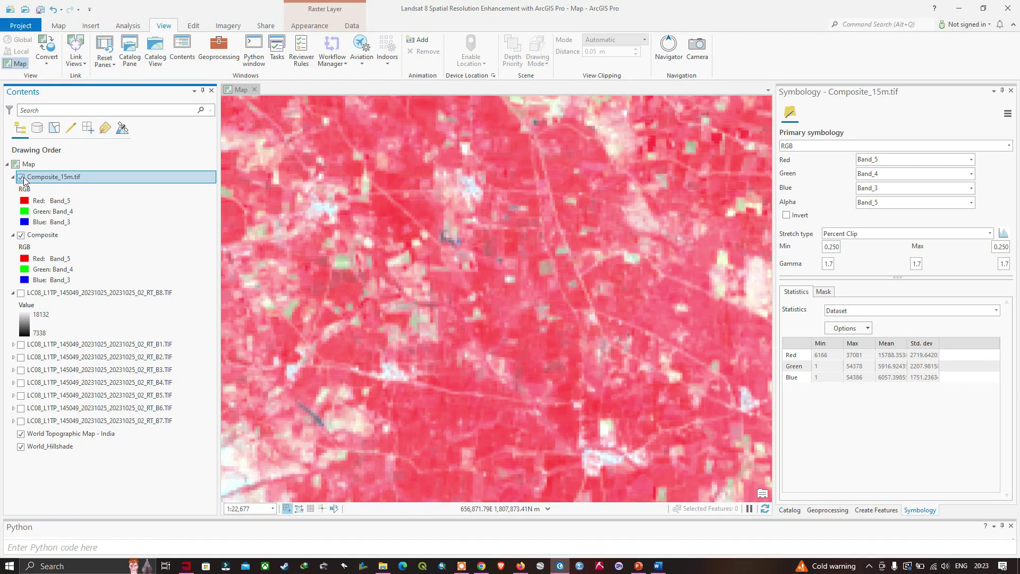
{"action": "left_click", "coordinate": [21, 177]}
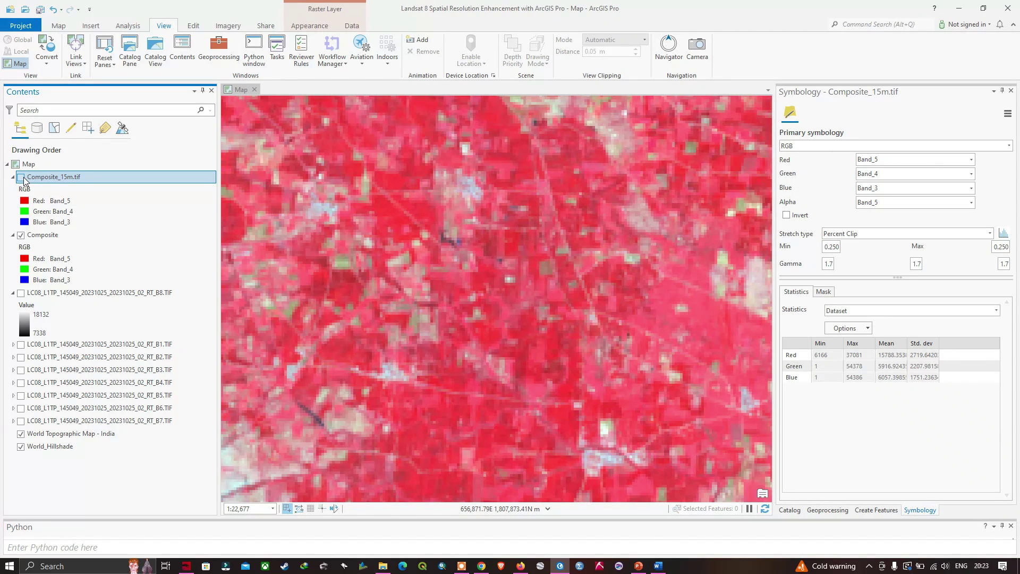
{"action": "left_click", "coordinate": [21, 177]}
{"action": "left_click", "coordinate": [21, 177]}
{"action": "left_click", "coordinate": [21, 178]}
{"action": "left_click", "coordinate": [21, 178]}
{"action": "left_click", "coordinate": [21, 177]}
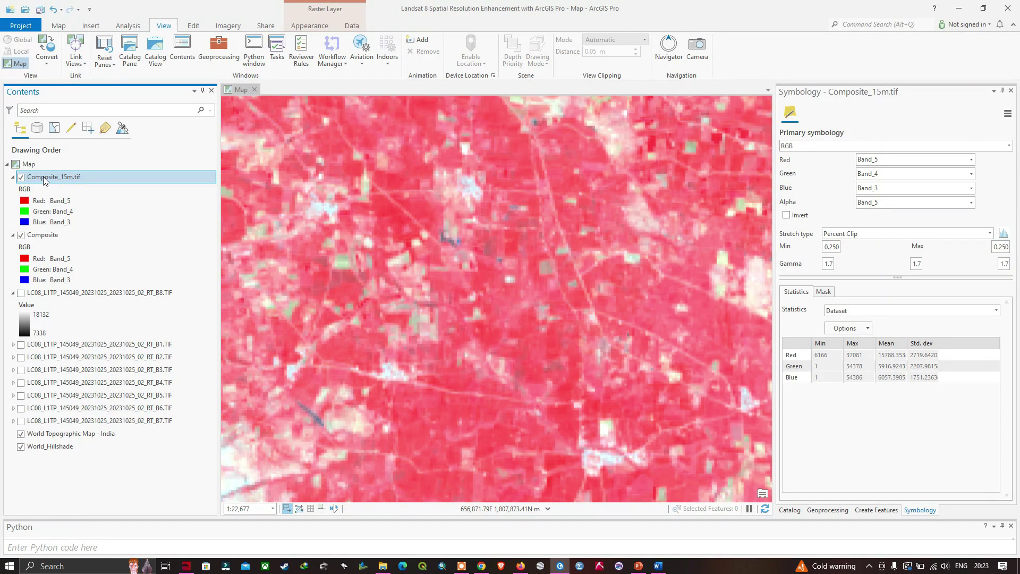
- Check the cell size of Composite_15m.tif in the raster information of its layer properties
{"action": "right_click", "coordinate": [46, 181]}
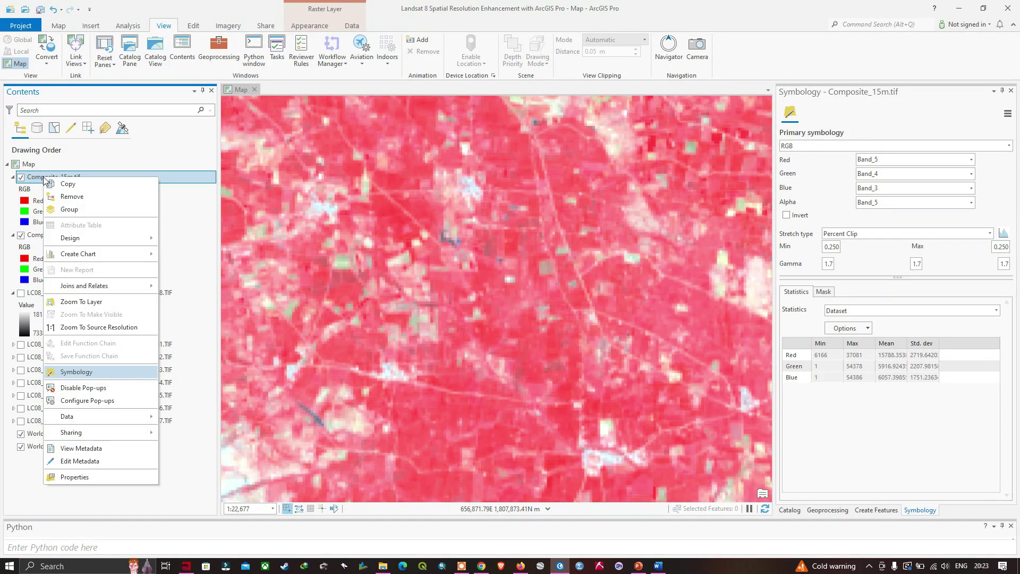
{"action": "left_click", "coordinate": [75, 477]}
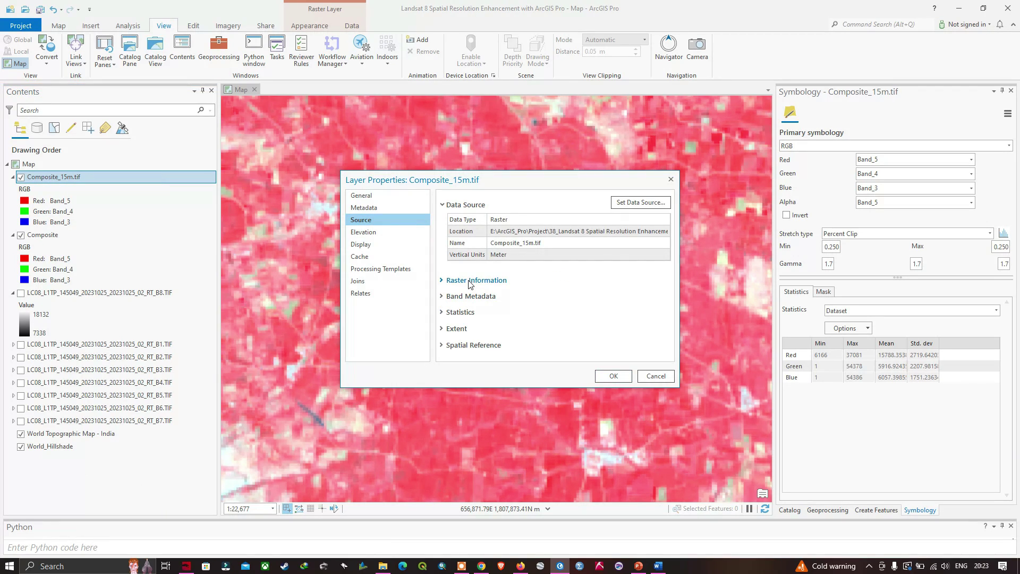
{"action": "left_click", "coordinate": [470, 280]}
{"action": "left_click", "coordinate": [536, 328]}
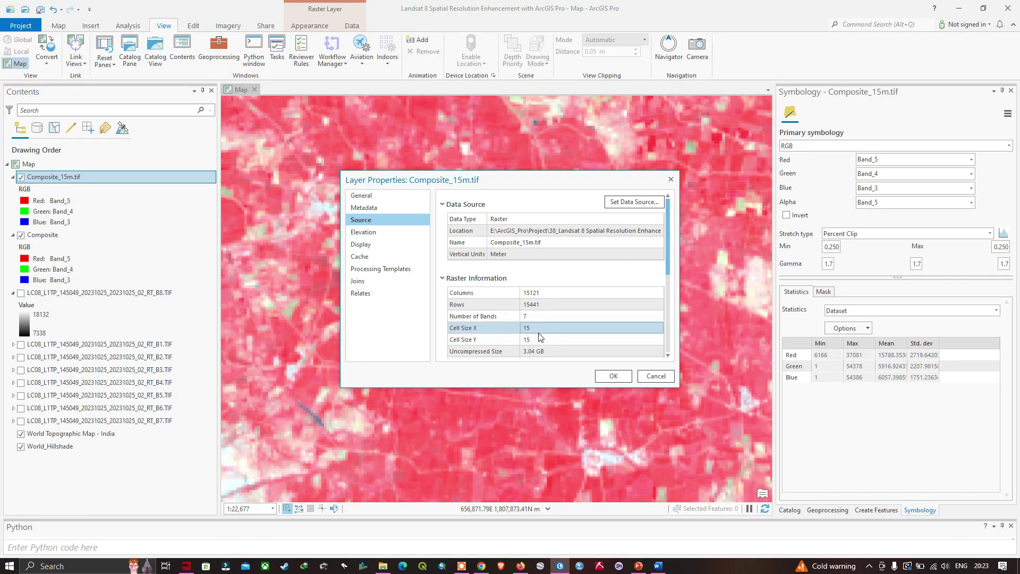
{"action": "left_click", "coordinate": [614, 377]}
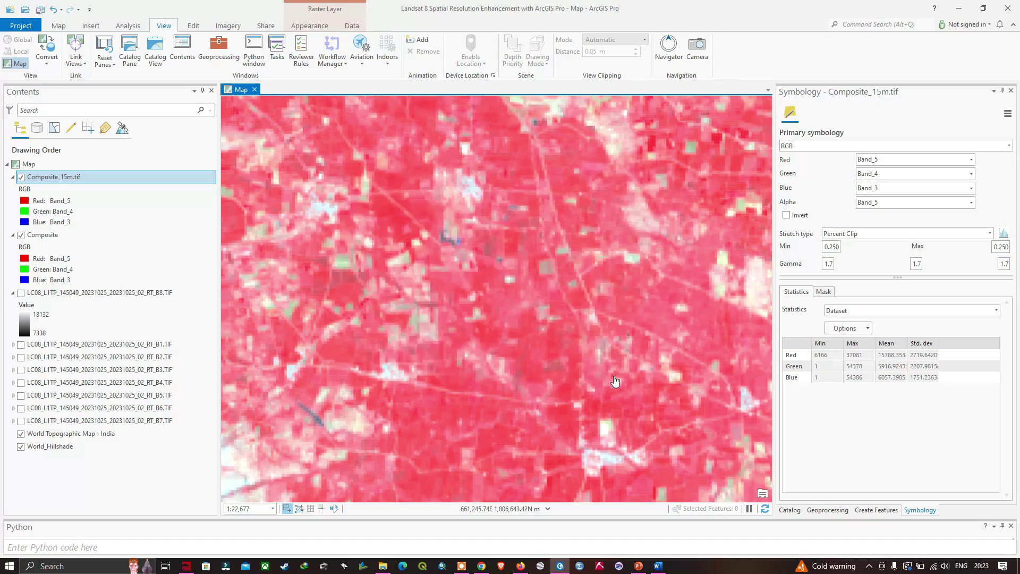
- Zoom out from the farmland to view the Composite_15m.tif scene at a wide extent
{"action": "scroll", "coordinate": [545, 354], "scroll_direction": "down", "scroll_amount": 4}
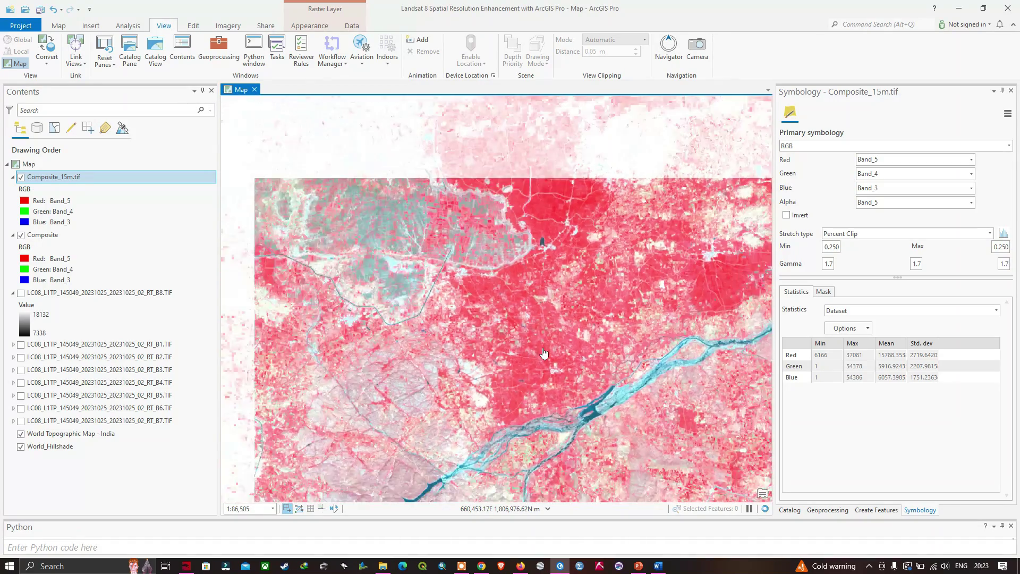
{"action": "scroll", "coordinate": [544, 354], "scroll_direction": "down", "scroll_amount": 4}
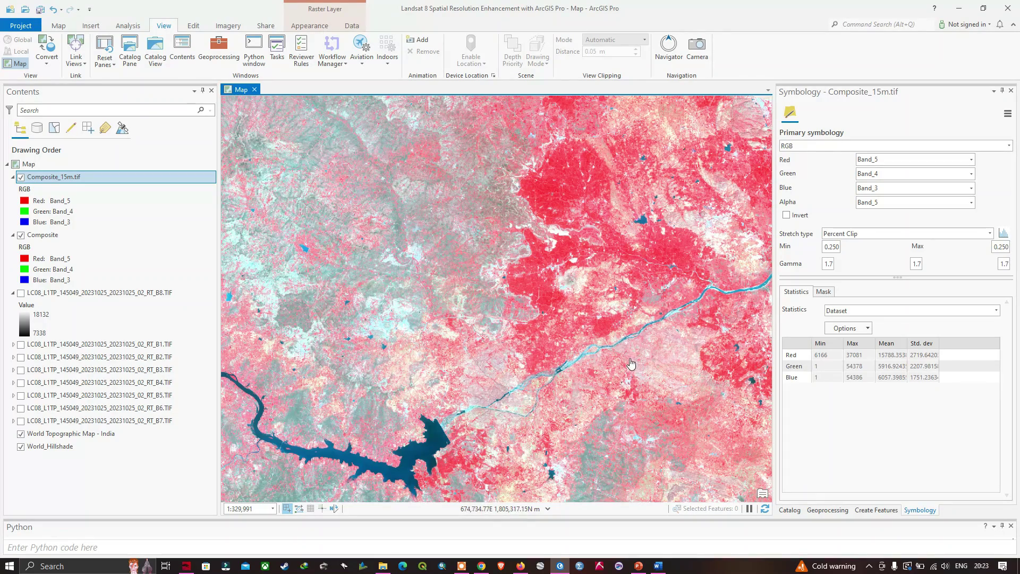
{"action": "scroll", "coordinate": [506, 294], "scroll_direction": "down", "scroll_amount": 2}
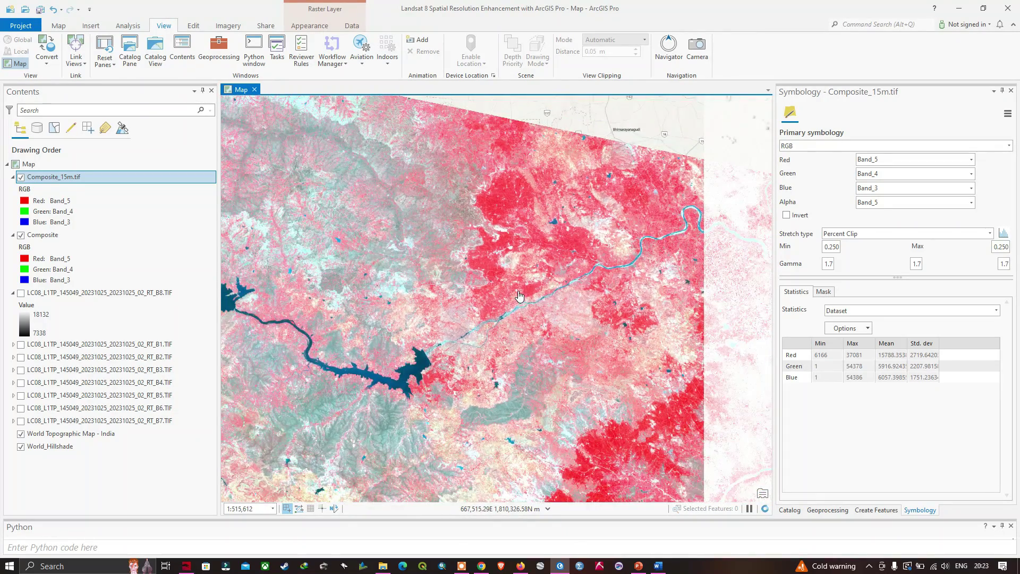
{"action": "scroll", "coordinate": [519, 295], "scroll_direction": "down", "scroll_amount": 2}
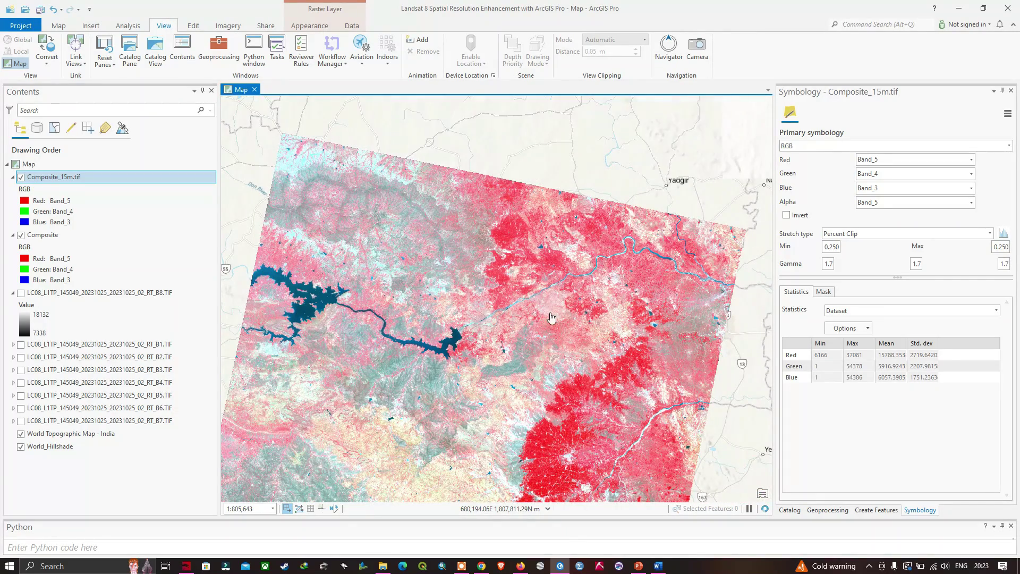